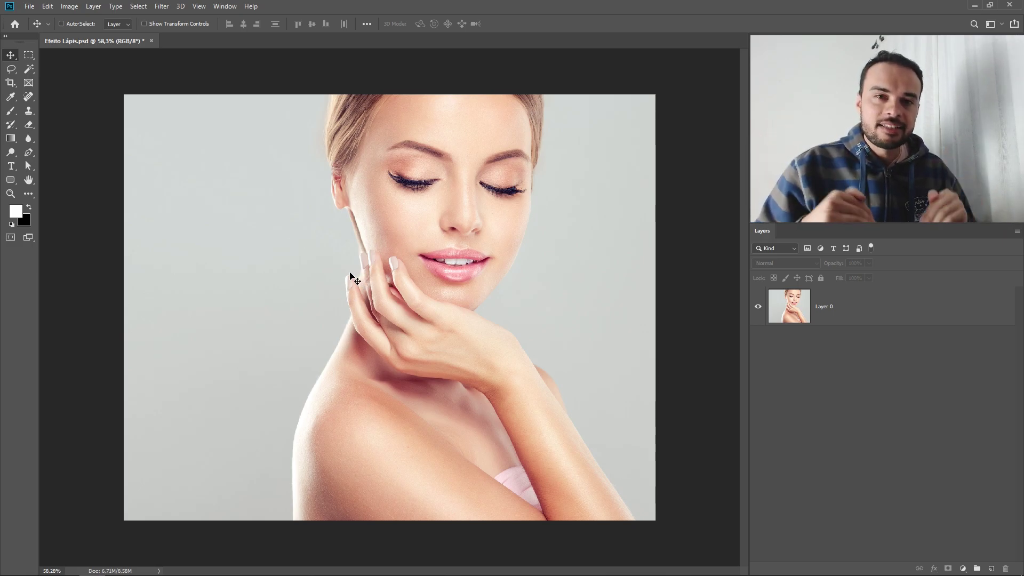
Step: Select the portrait photo's Layer 0 row in the Layers panel
left_click(873, 311)
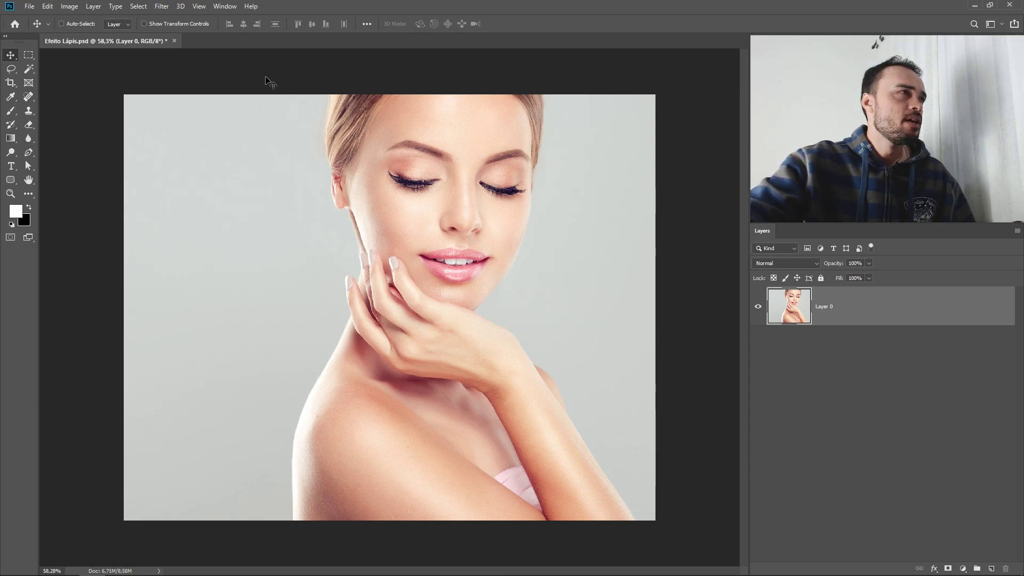
Step: Duplicate Layer 0 with Ctrl+J so a Layer 0 copy sits above it
left_click(222, 7)
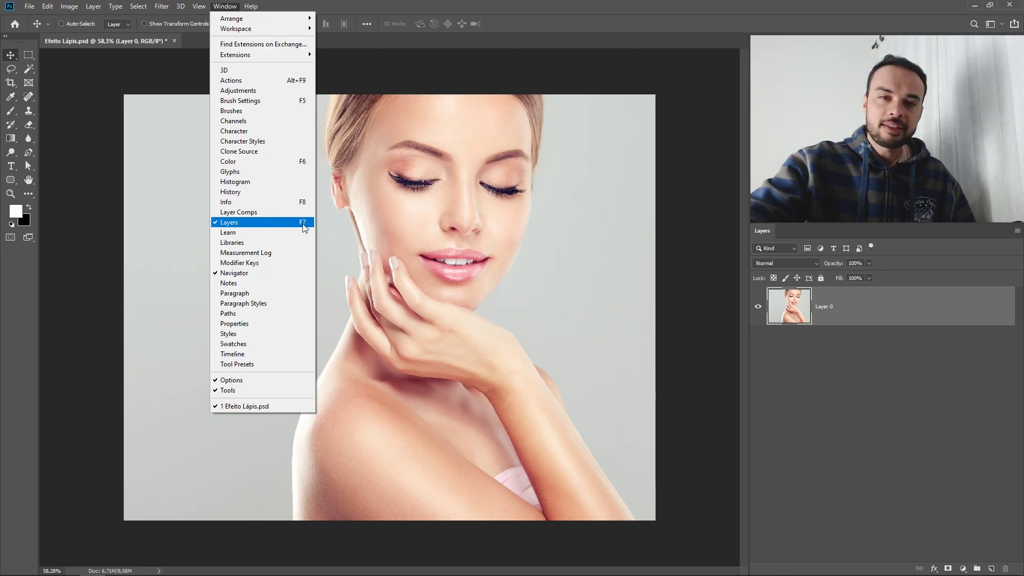
left_click(918, 315)
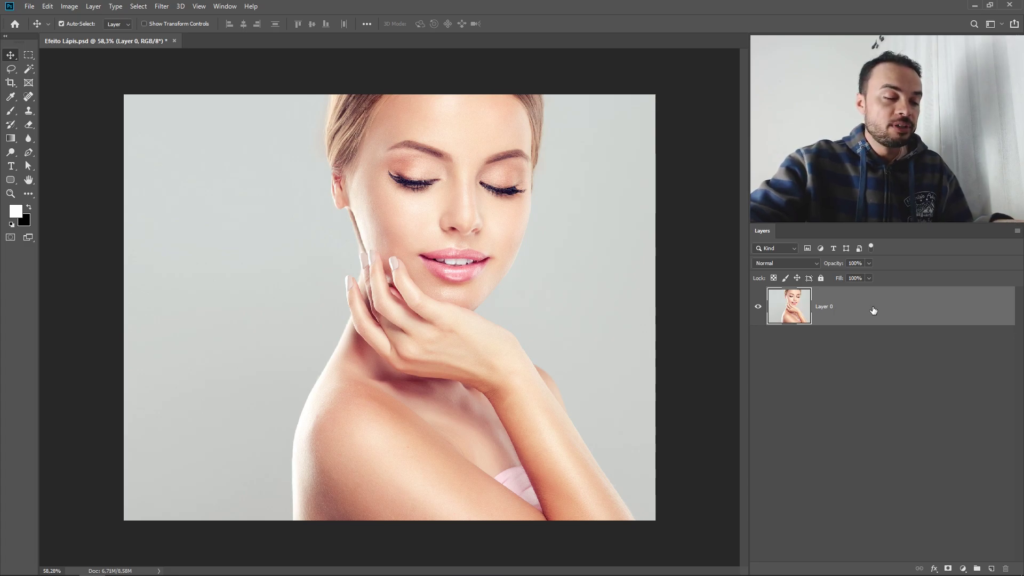
key("ctrl+j")
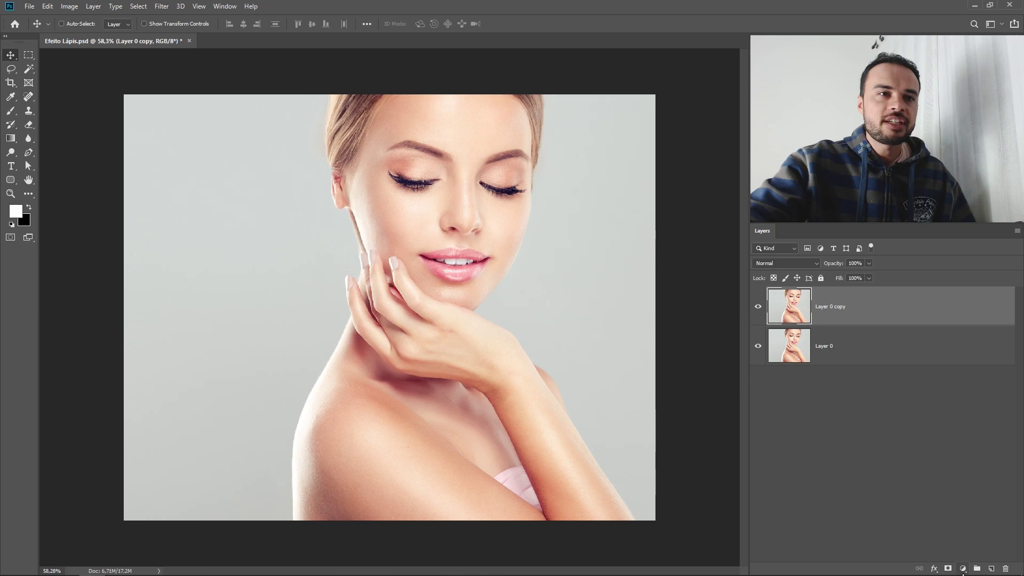
Step: Add a Hue/Saturation adjustment layer at Saturation -100, then select Layer 0 copy
left_click(963, 569)
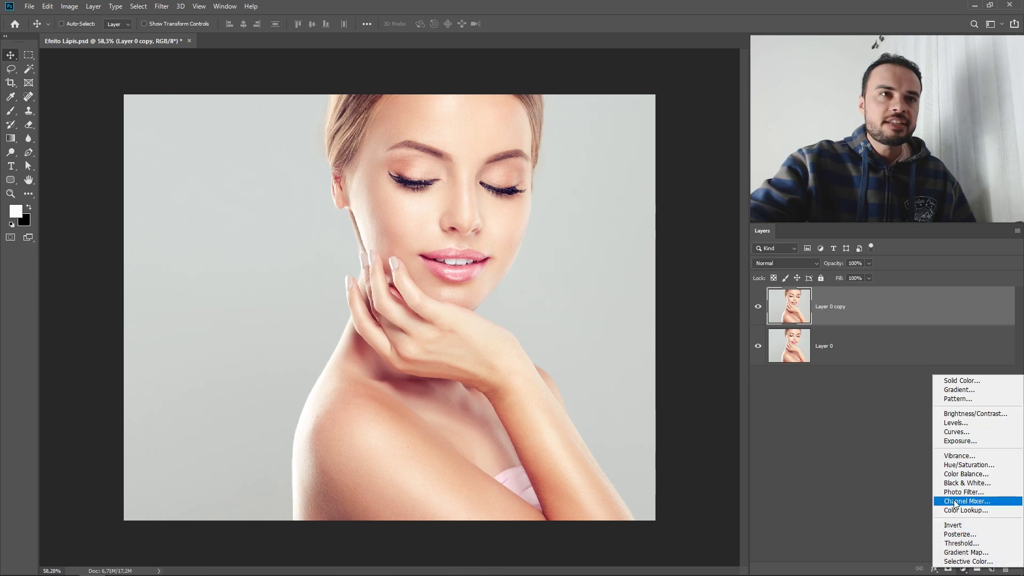
left_click(978, 465)
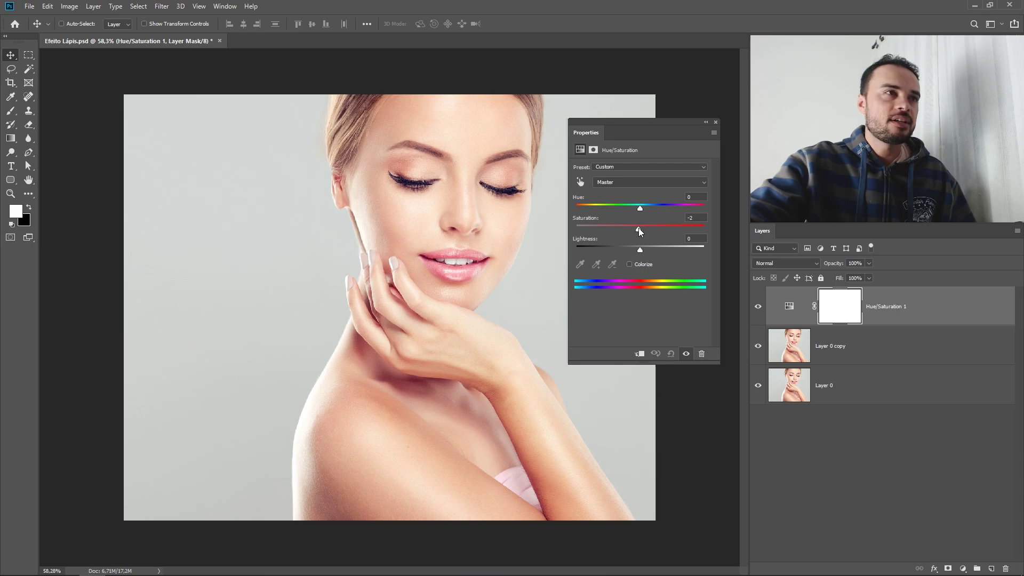
left_click_drag(639, 228, 589, 230)
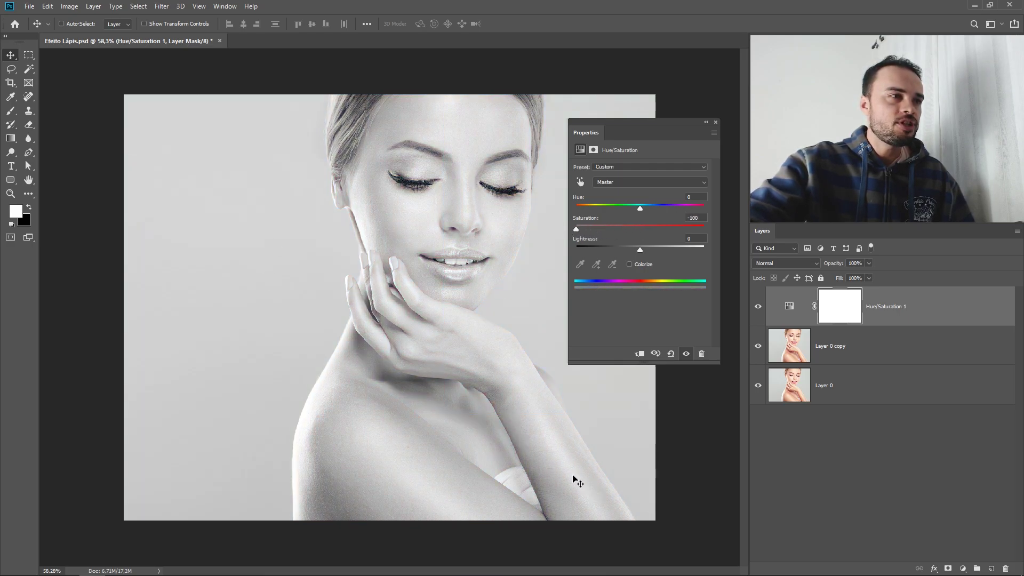
left_click(715, 122)
left_click(894, 345)
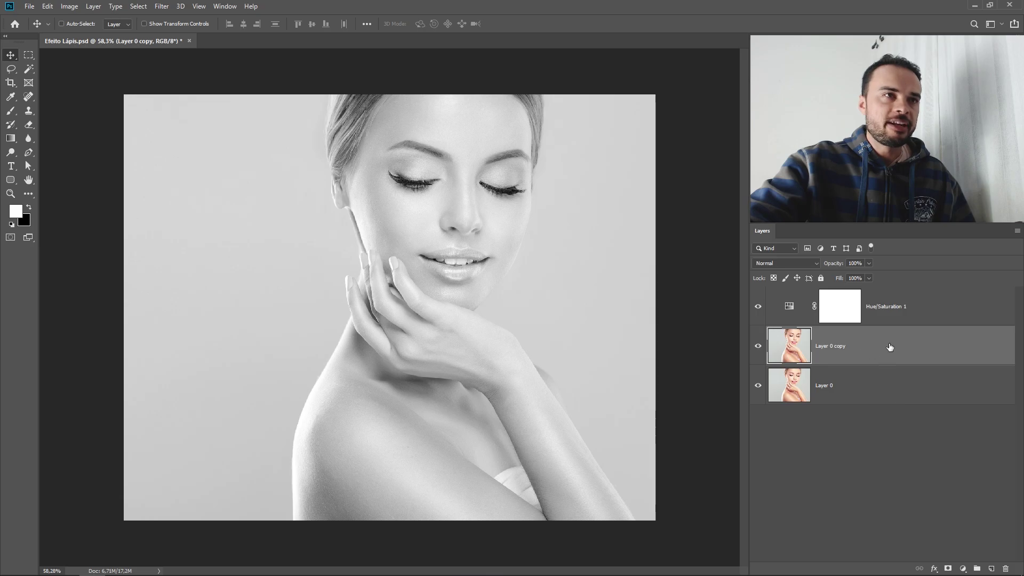
Step: Set Layer 0 copy's blend mode to Color Dodge and invert it with Ctrl+I
left_click(801, 264)
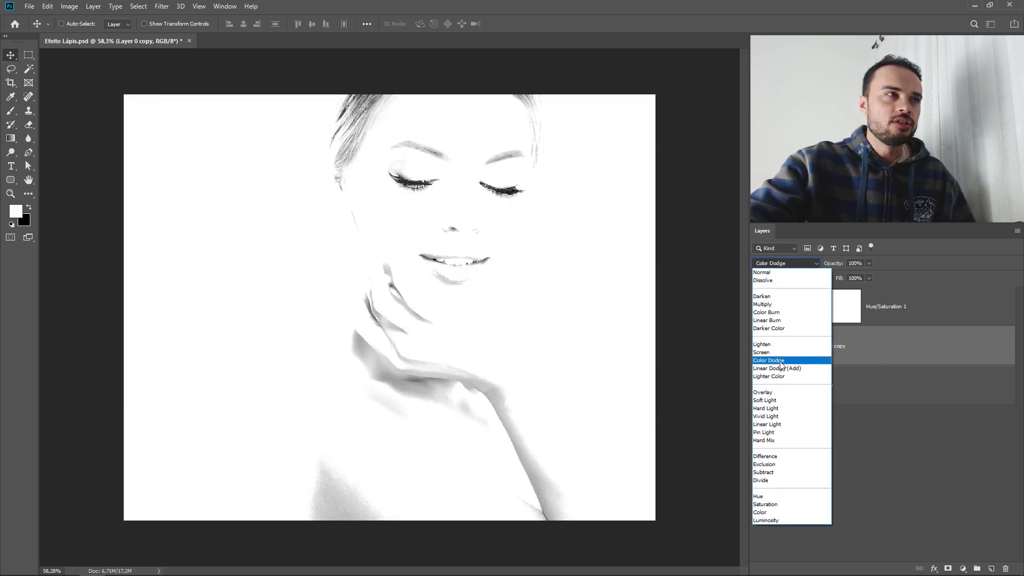
left_click(780, 361)
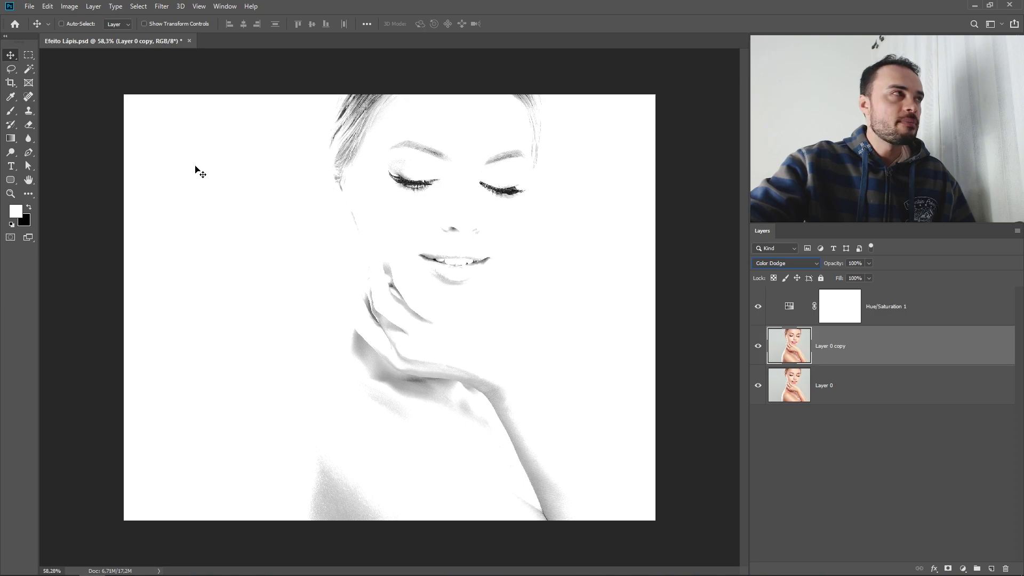
left_click(70, 7)
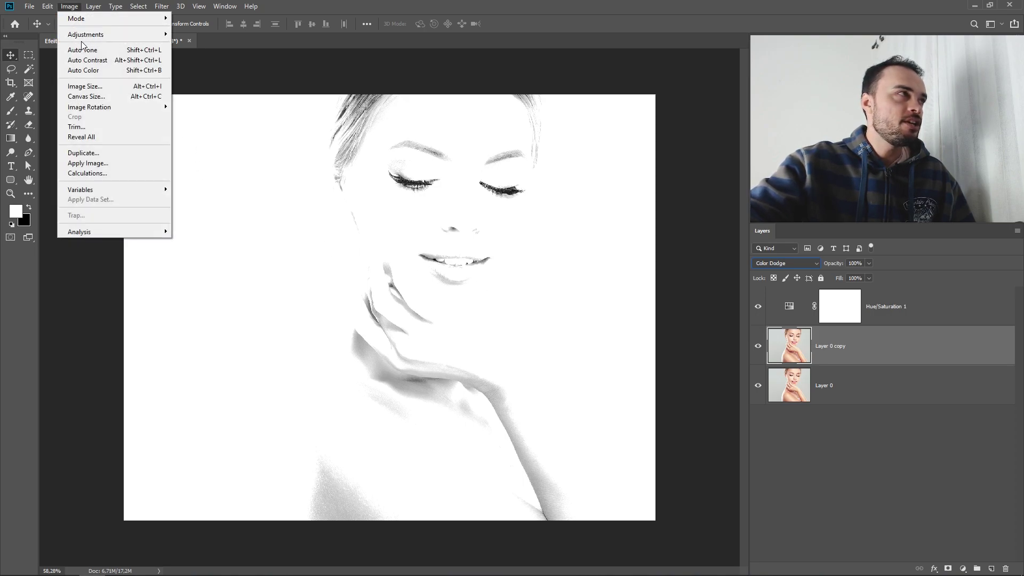
mouse_move(85, 34)
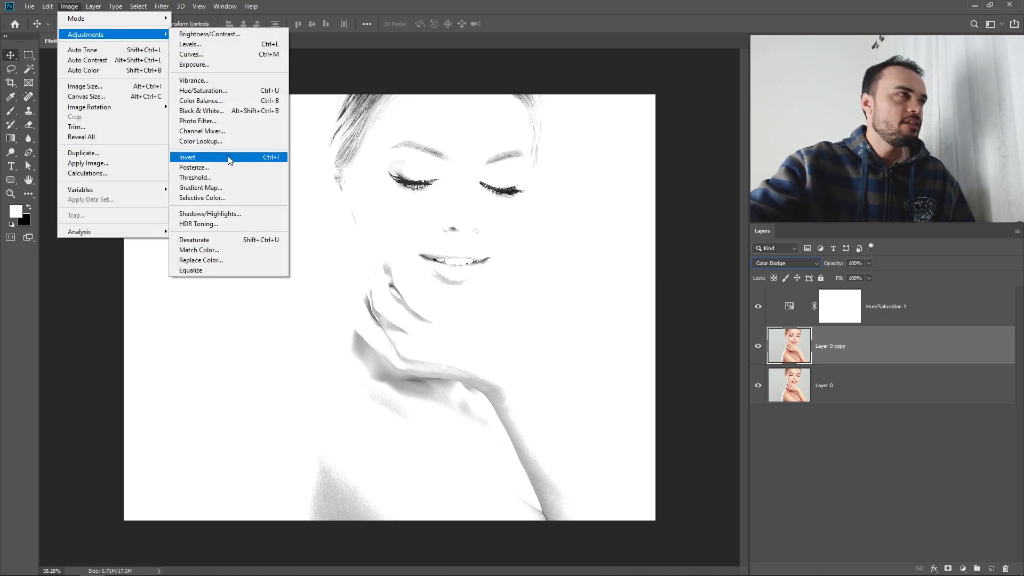
left_click(575, 398)
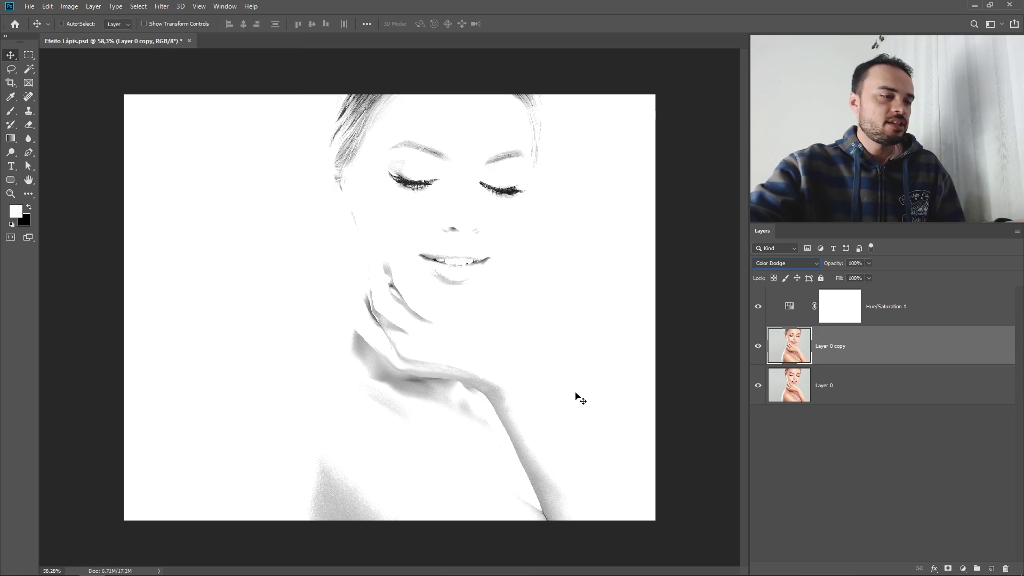
key("ctrl+i")
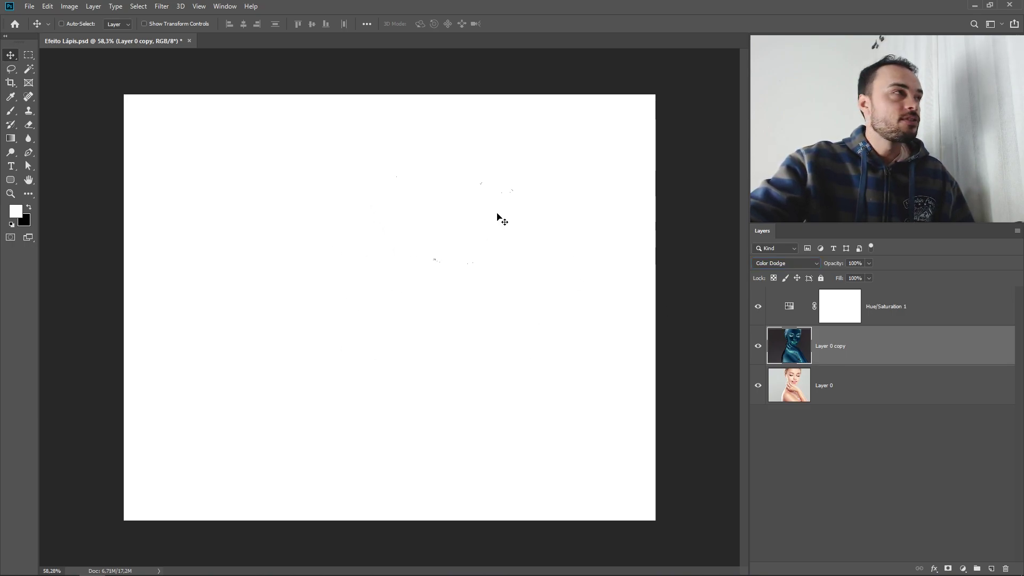
Step: Apply a Gaussian Blur with a 50-pixel radius to Layer 0 copy
left_click(162, 7)
mouse_move(168, 127)
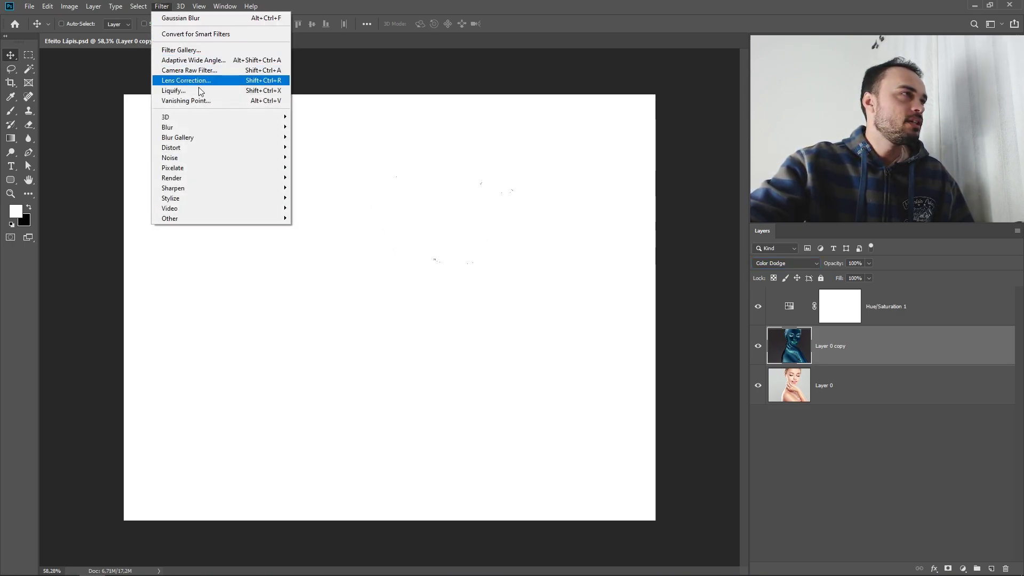
left_click(320, 167)
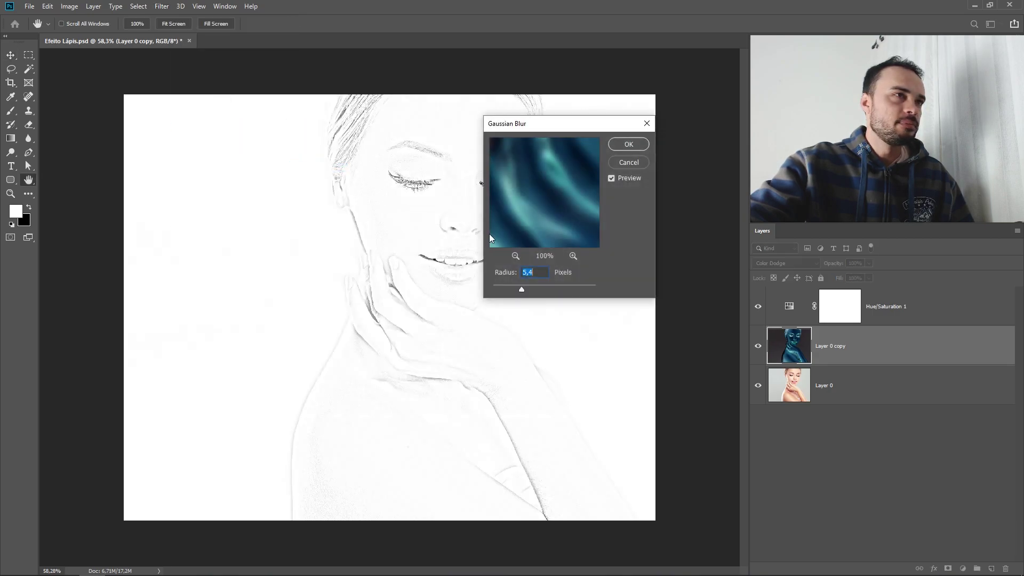
left_click_drag(588, 125, 193, 103)
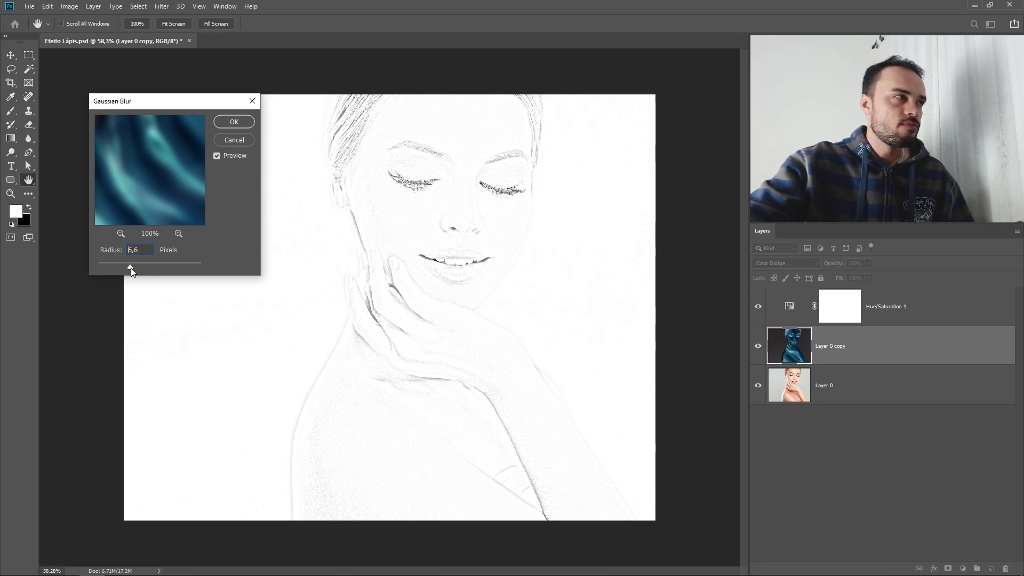
left_click_drag(130, 268, 143, 268)
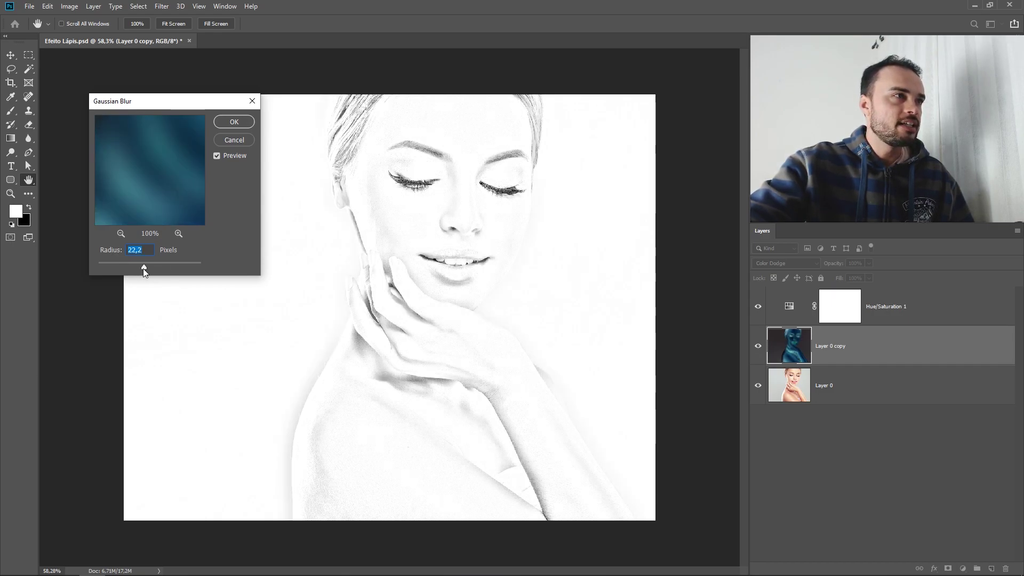
left_click_drag(147, 267, 152, 267)
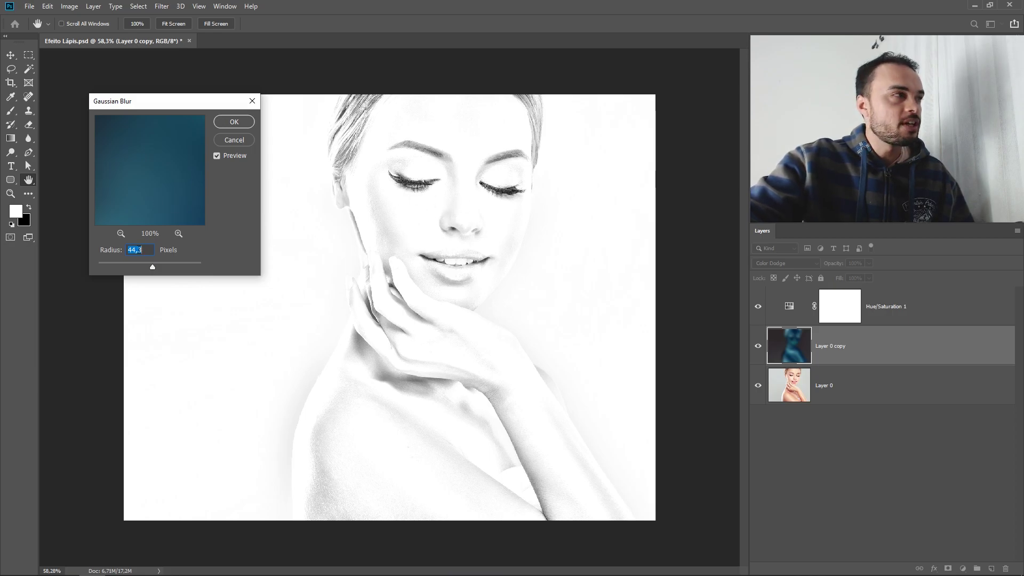
left_click_drag(157, 266, 219, 266)
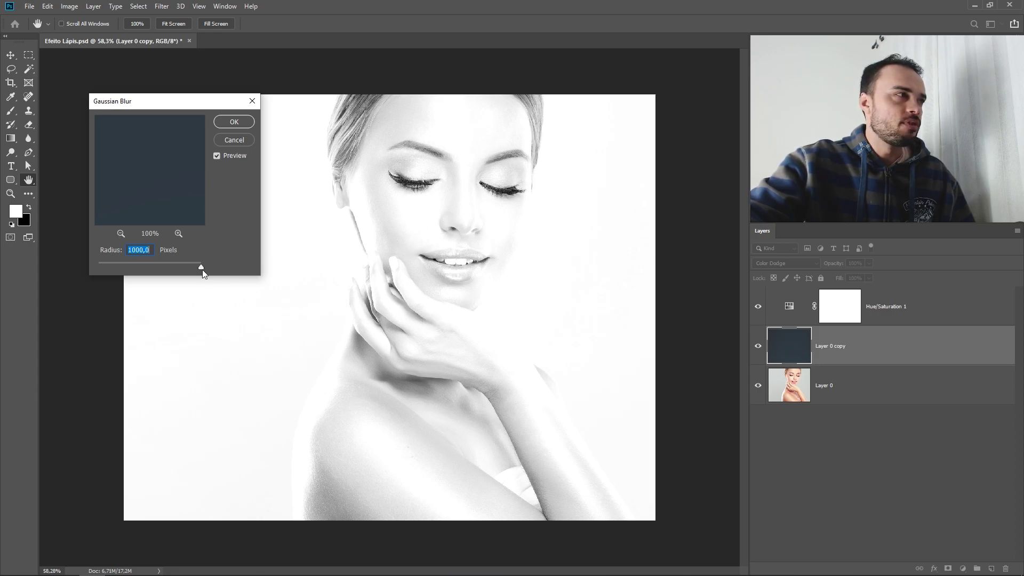
mouse_move(177, 273)
left_mouse_down()
mouse_move(98, 267)
mouse_move(149, 268)
left_mouse_up()
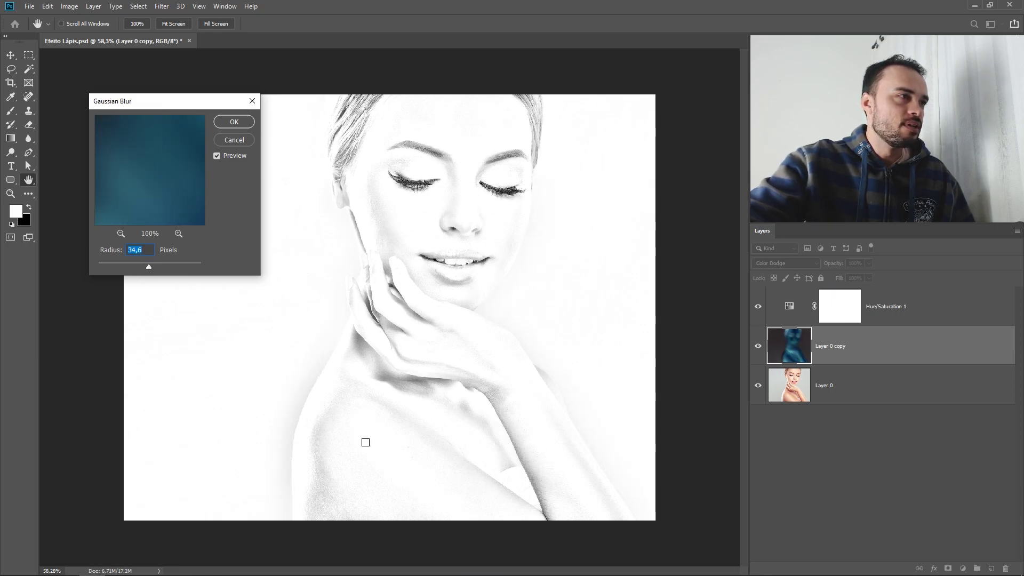
left_click_drag(147, 268, 156, 268)
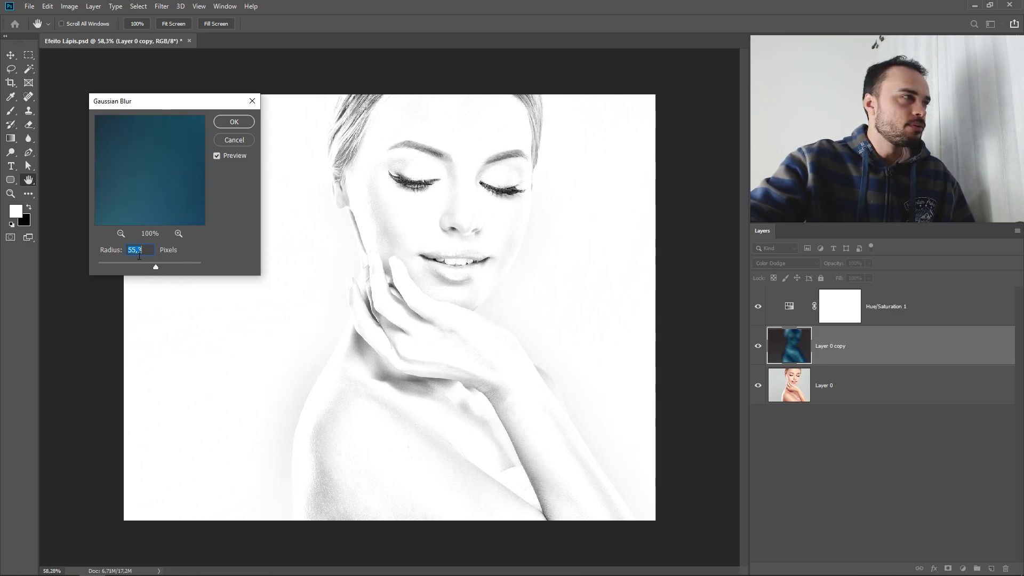
type("50")
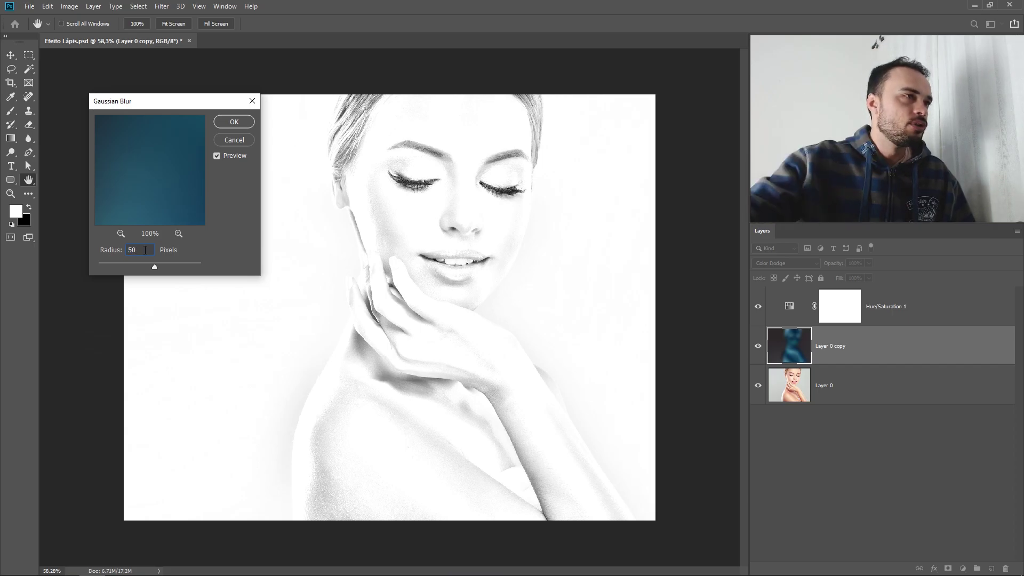
left_click(249, 127)
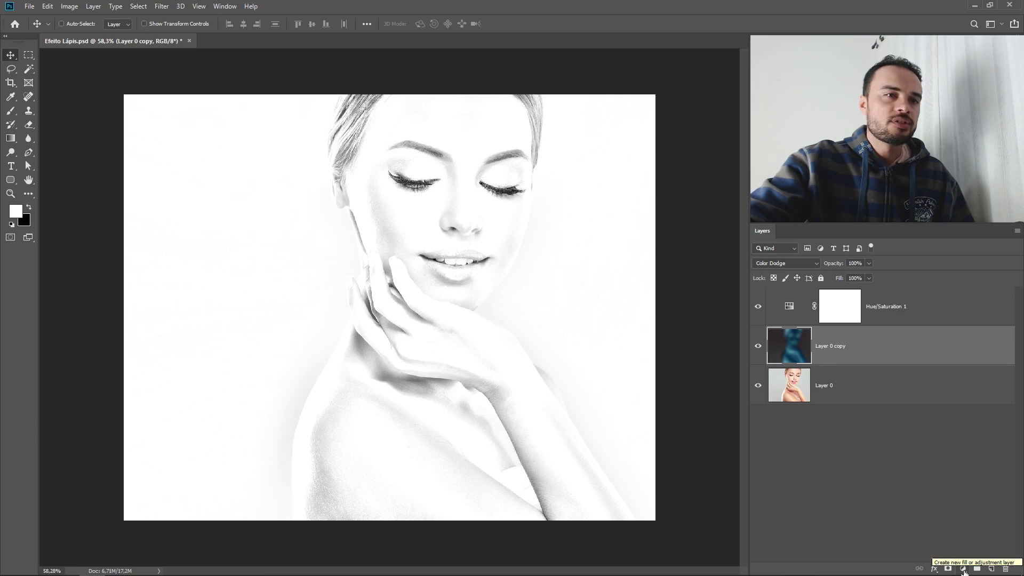
Step: Add a Levels adjustment layer with black input 123 and midtones 0.80
left_click(962, 570)
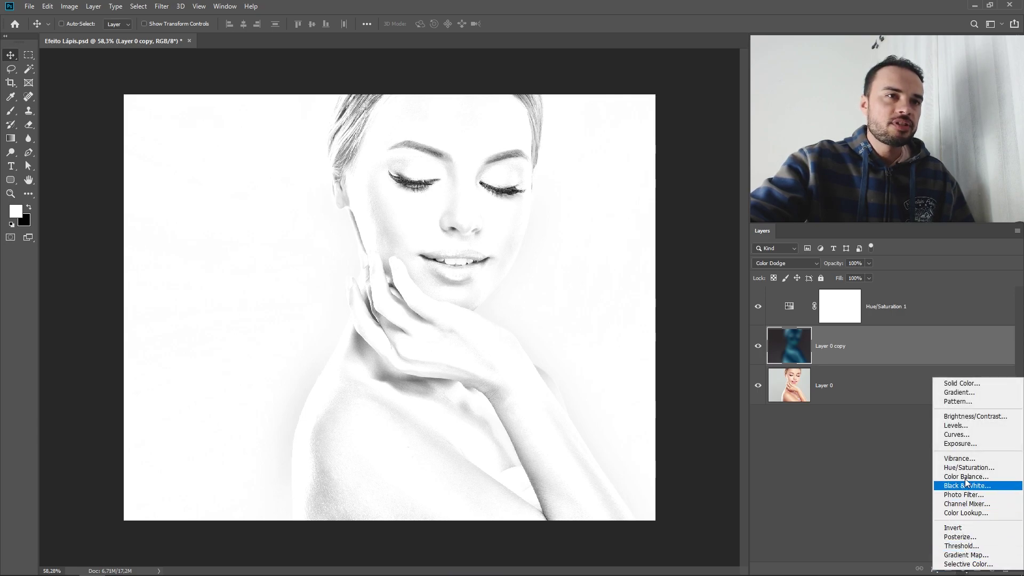
left_click(966, 425)
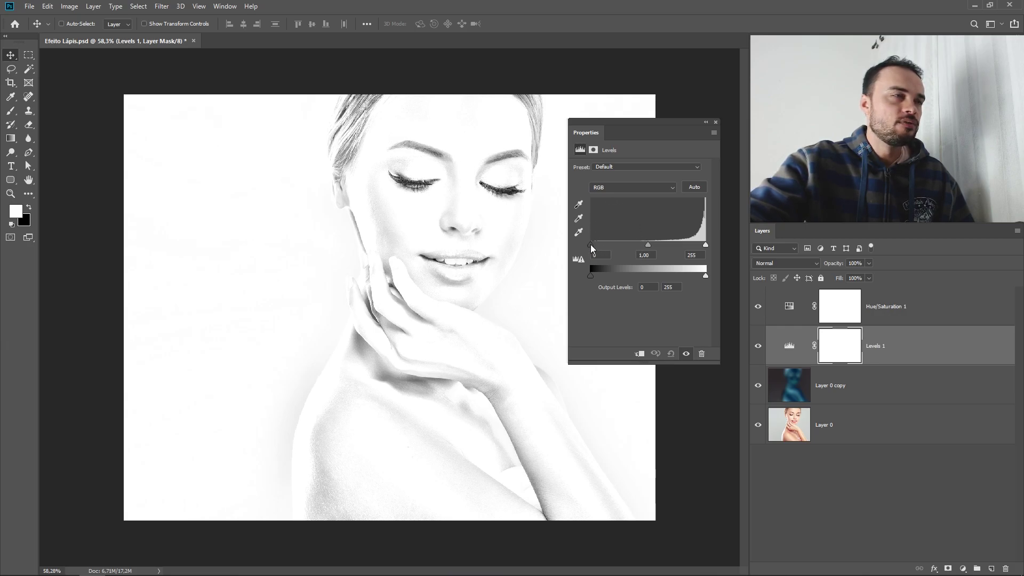
left_click_drag(628, 122, 194, 110)
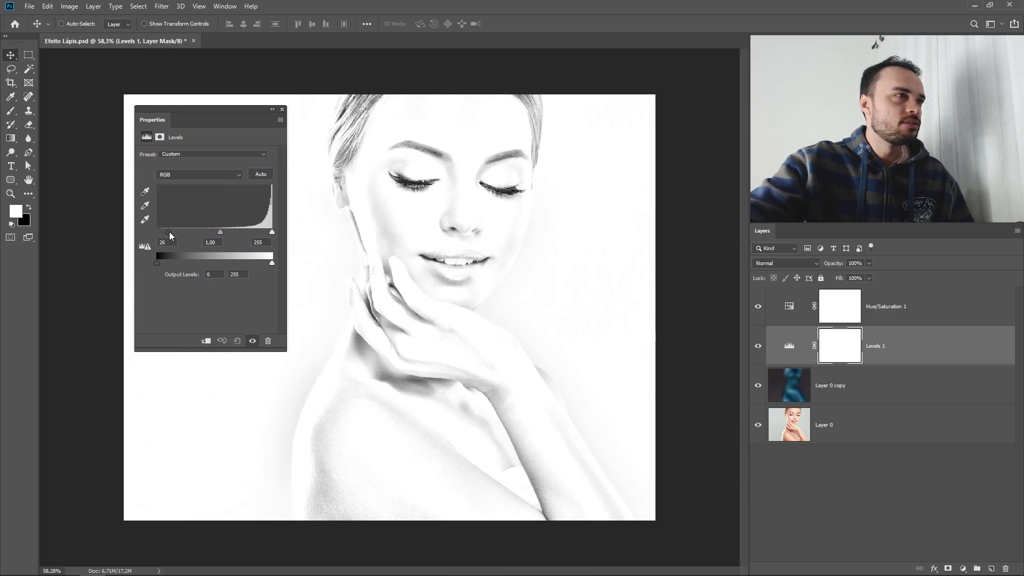
left_click_drag(169, 233, 247, 233)
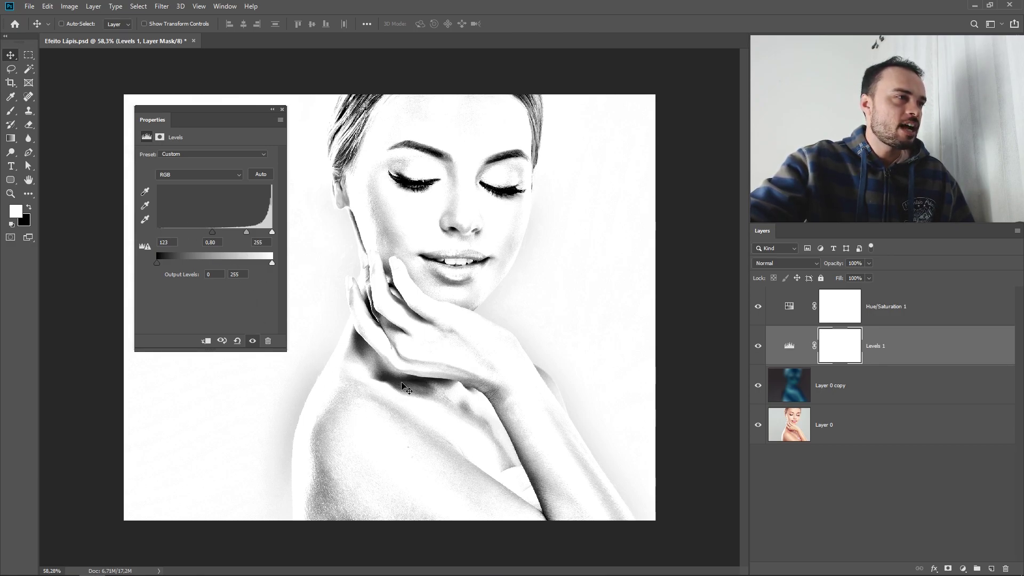
left_click(282, 109)
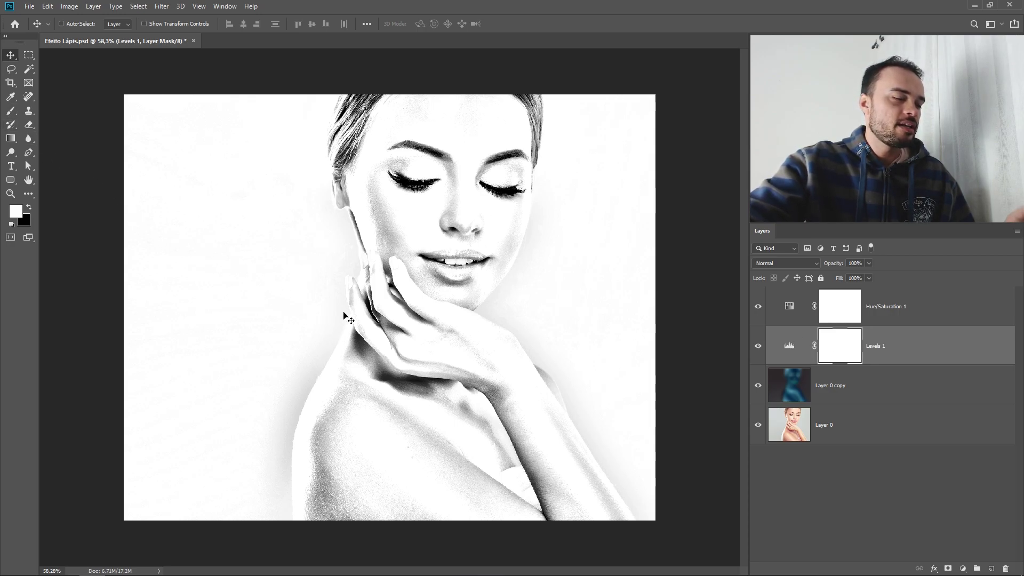
Step: Set up the Brush tool at 50% opacity with black as the foreground colour
key("b")
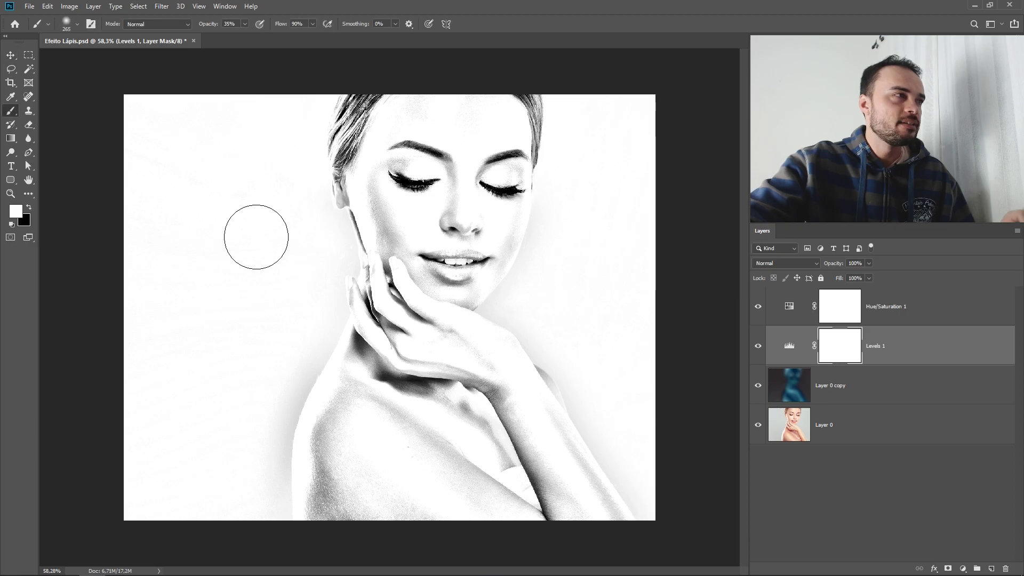
right_click(232, 215)
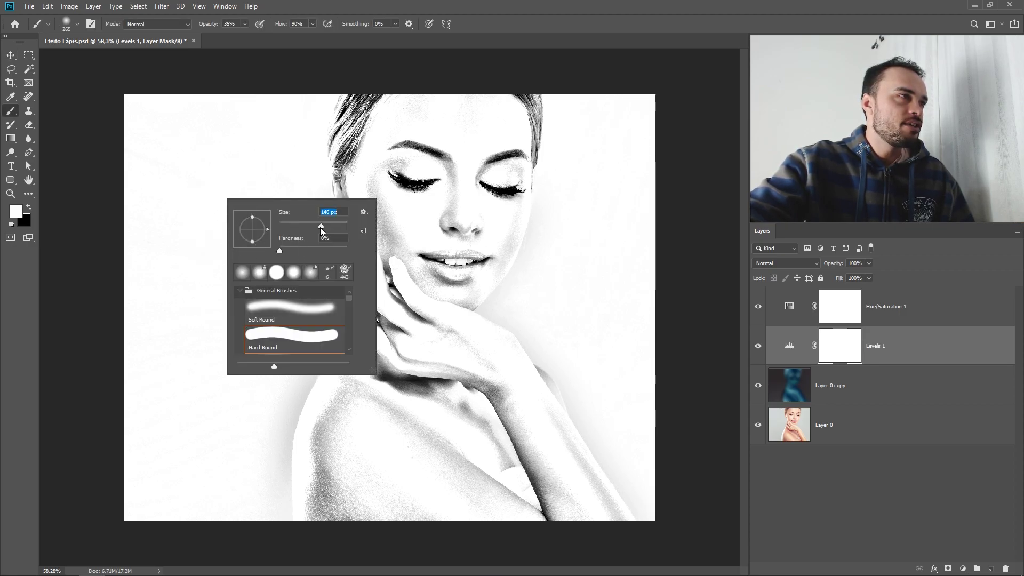
left_click(234, 24)
type("50")
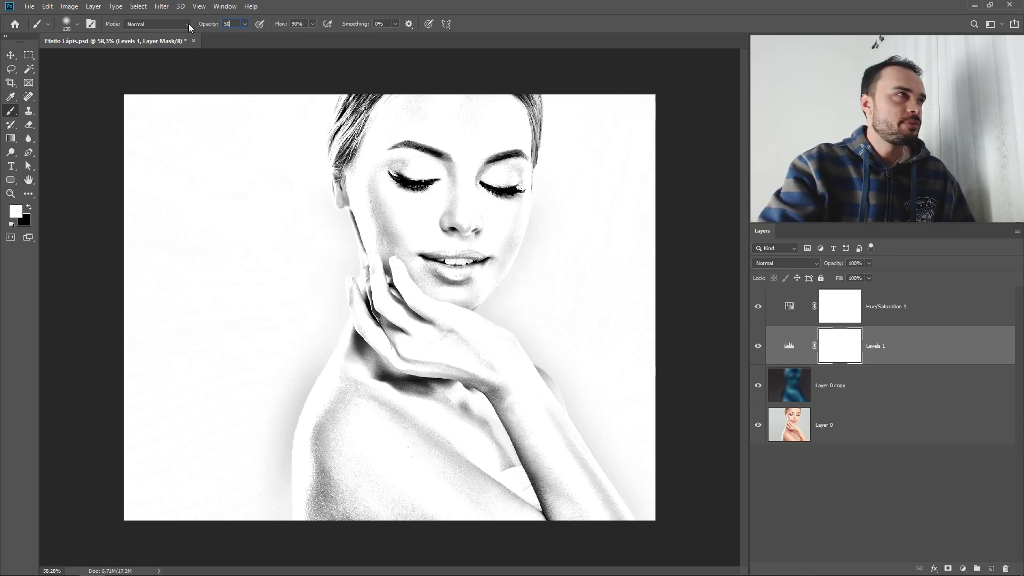
key("Return")
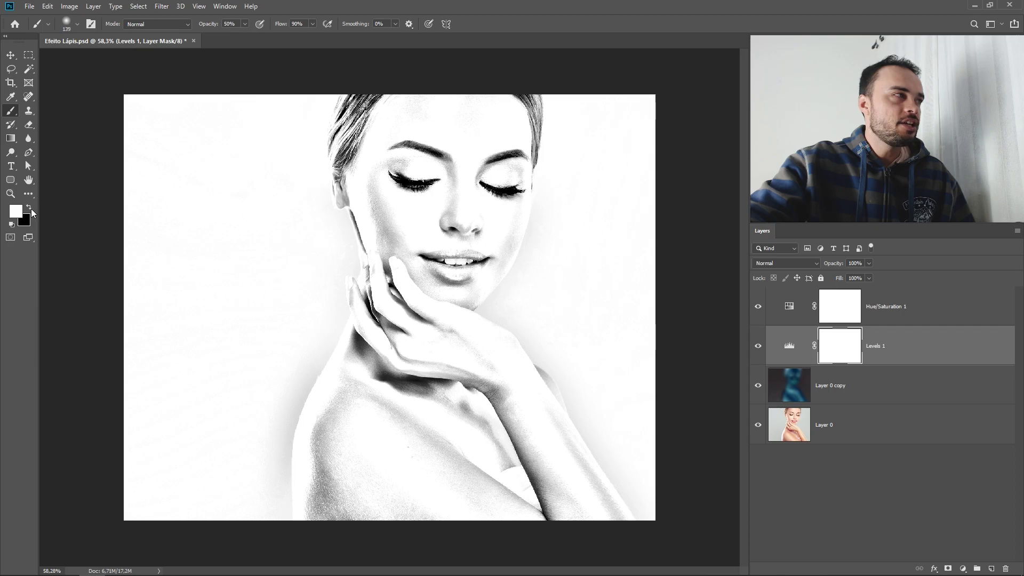
left_click(29, 207)
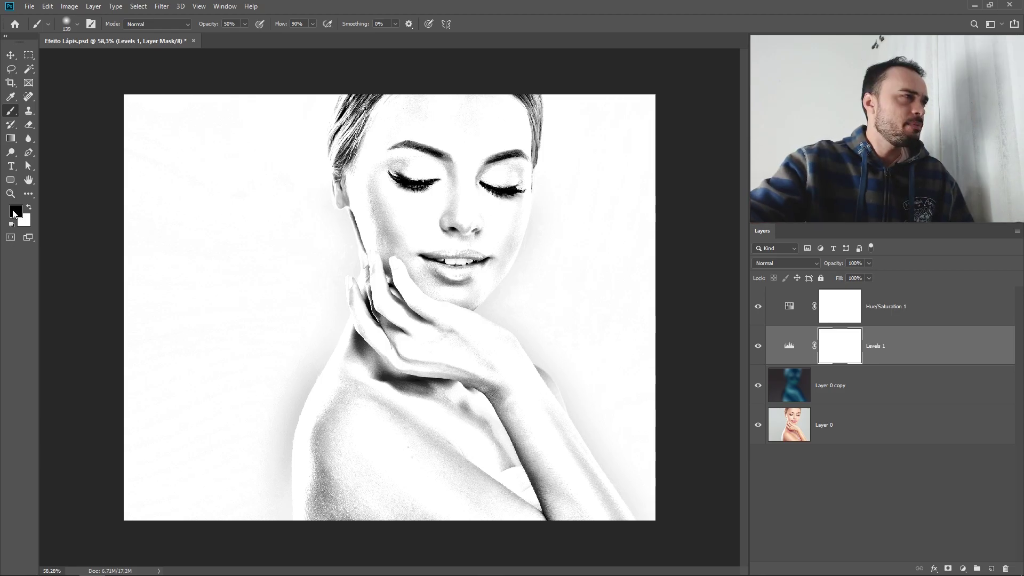
Step: Paint black on the Levels 1 mask over the neck, hand and lower arm
left_click_drag(353, 343, 446, 393)
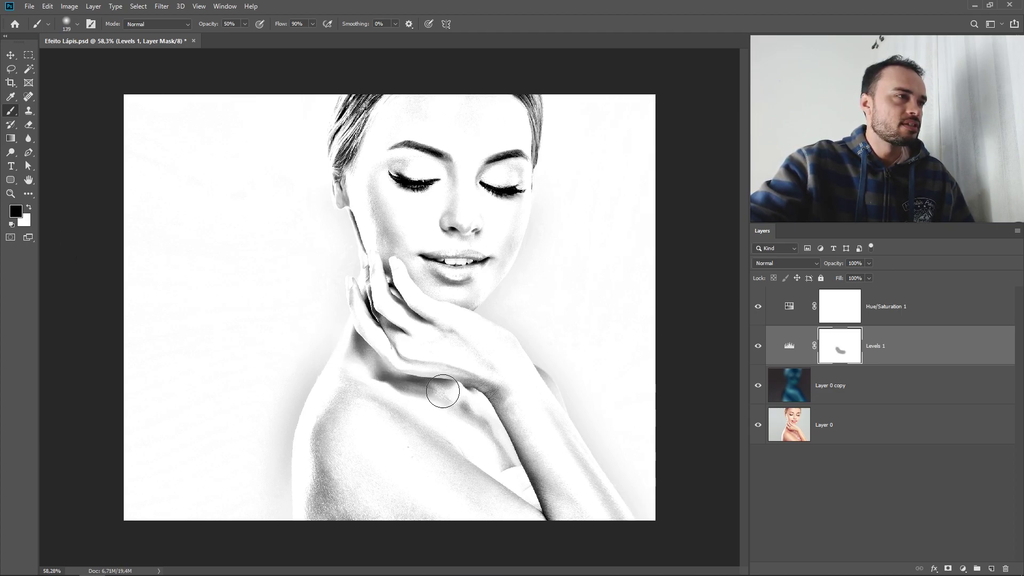
right_click(445, 393)
left_click_drag(450, 320, 436, 320)
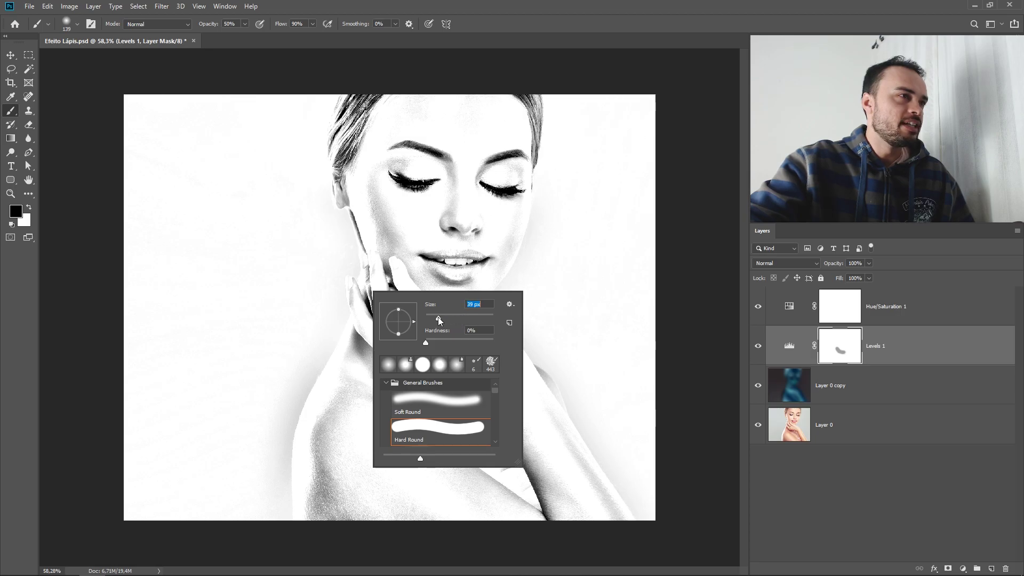
left_click(367, 301)
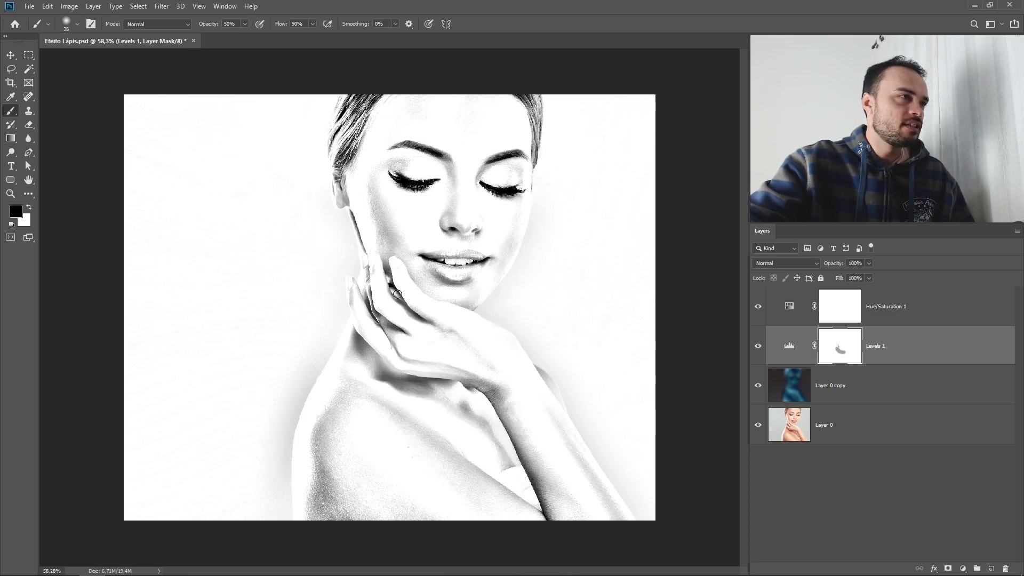
key("v")
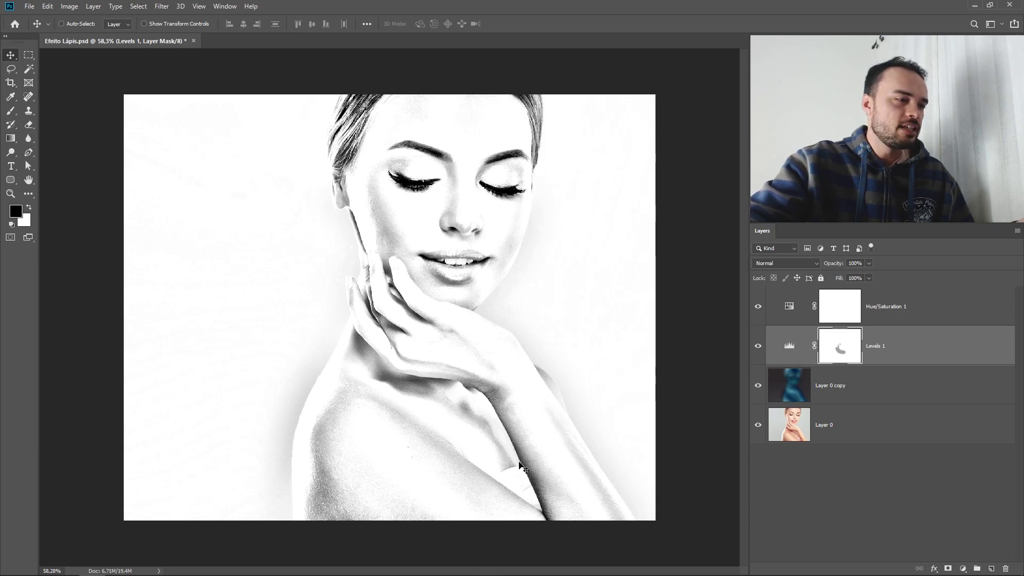
key("b")
left_click_drag(506, 424, 527, 410)
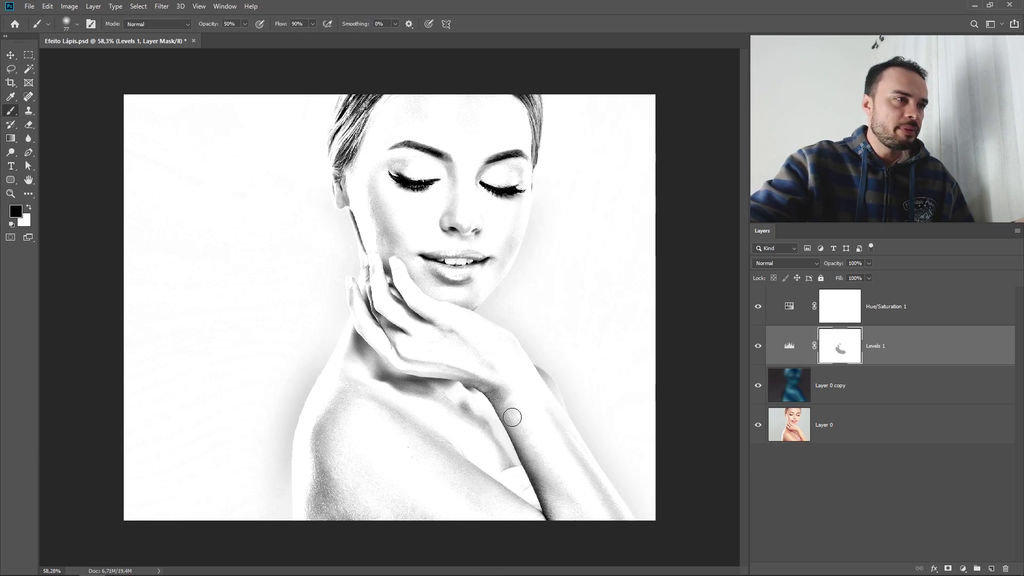
left_click_drag(526, 467, 551, 512)
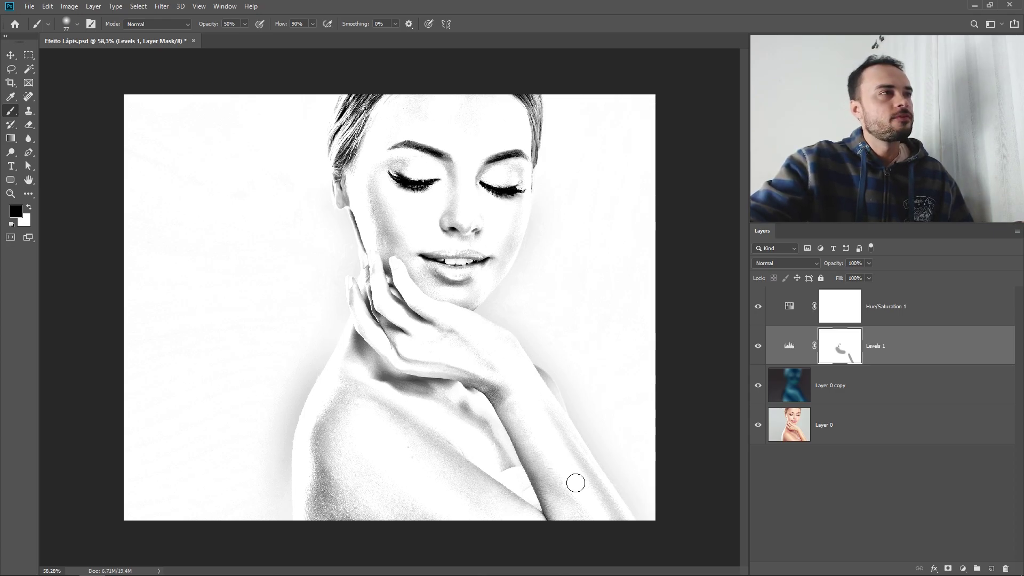
key("v")
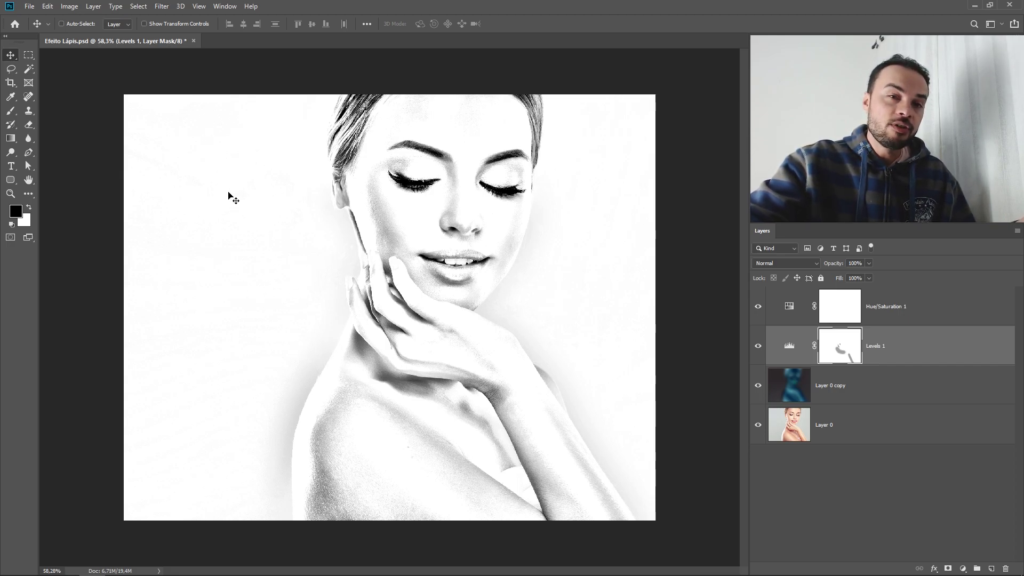
Step: Drag the paper texture into the sketch document as Layer 1 at the top of the stack
key("ctrl")
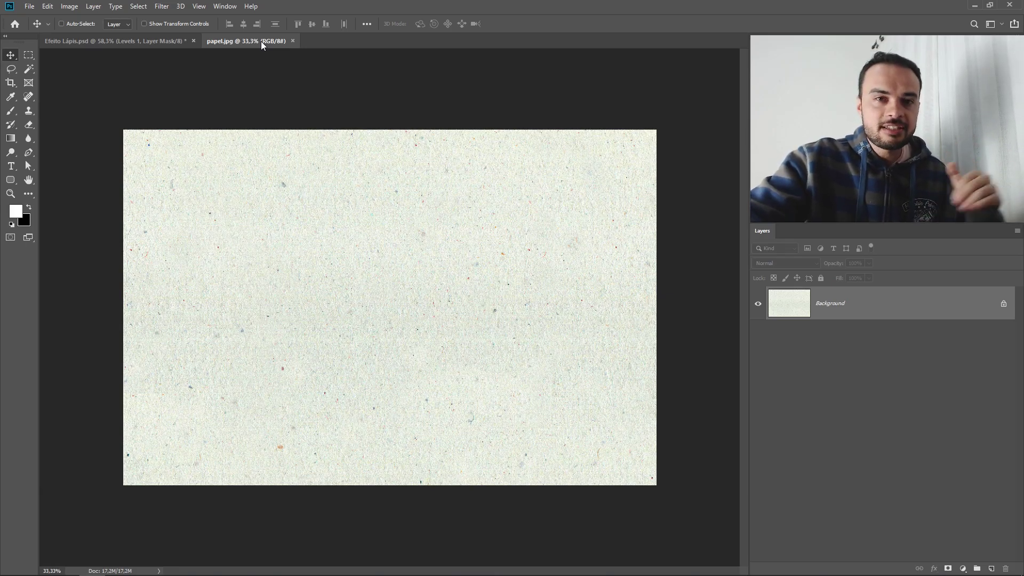
left_click_drag(261, 40, 250, 312)
left_click_drag(794, 309, 373, 175)
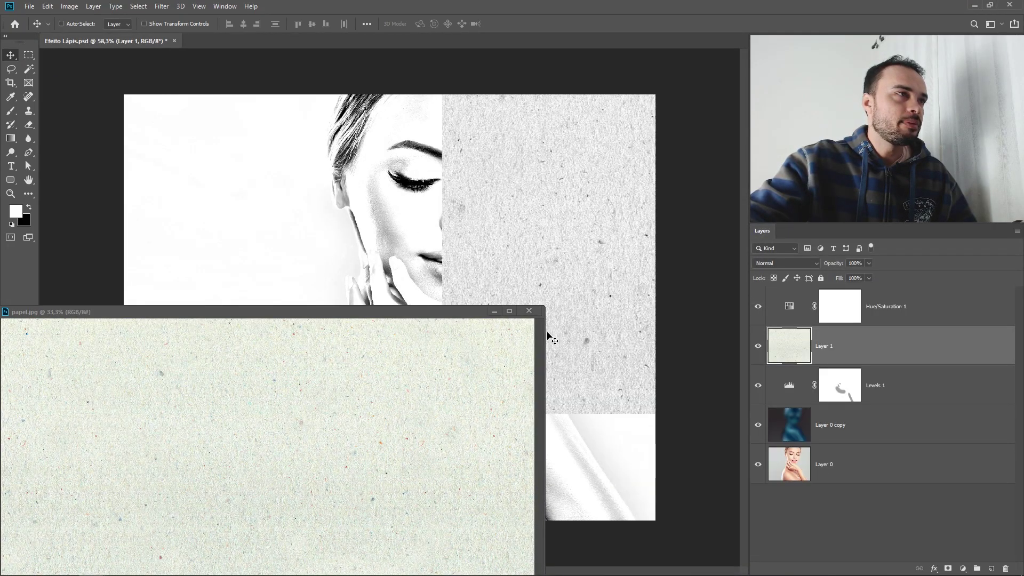
left_click_drag(909, 350, 915, 293)
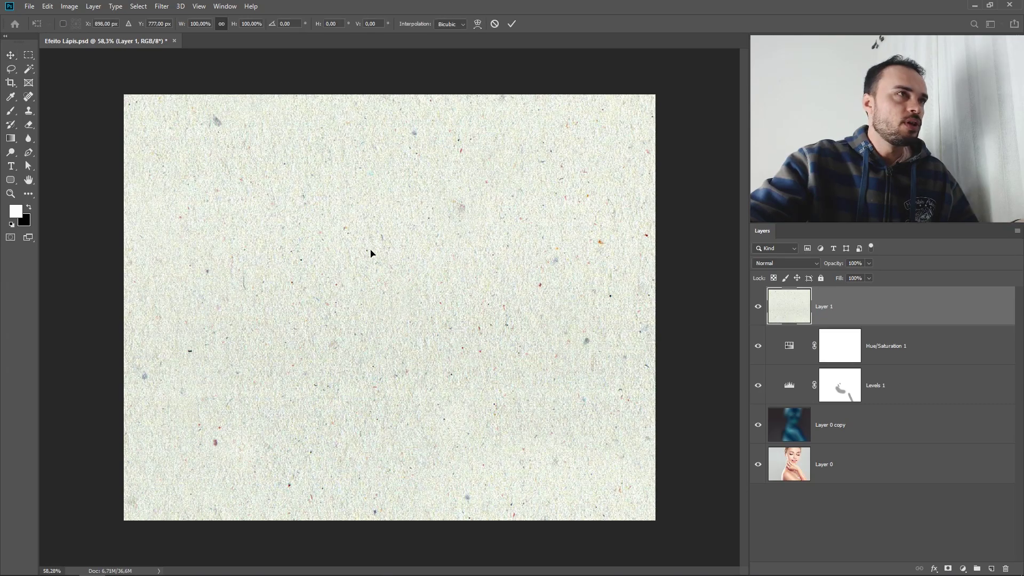
Step: Start Free Transform on Layer 1 and zoom out until all its handles show
scroll(370, 251, "down", 2)
key("ctrl+t")
scroll(363, 262, "down", 2)
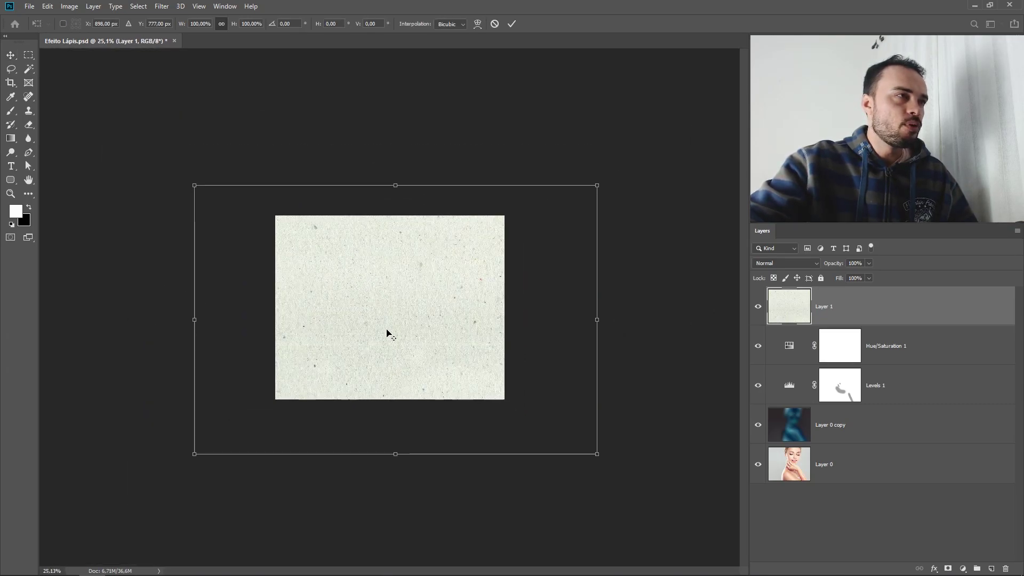
scroll(384, 335, "up", 1)
scroll(380, 319, "up", 1)
scroll(370, 313, "down", 1)
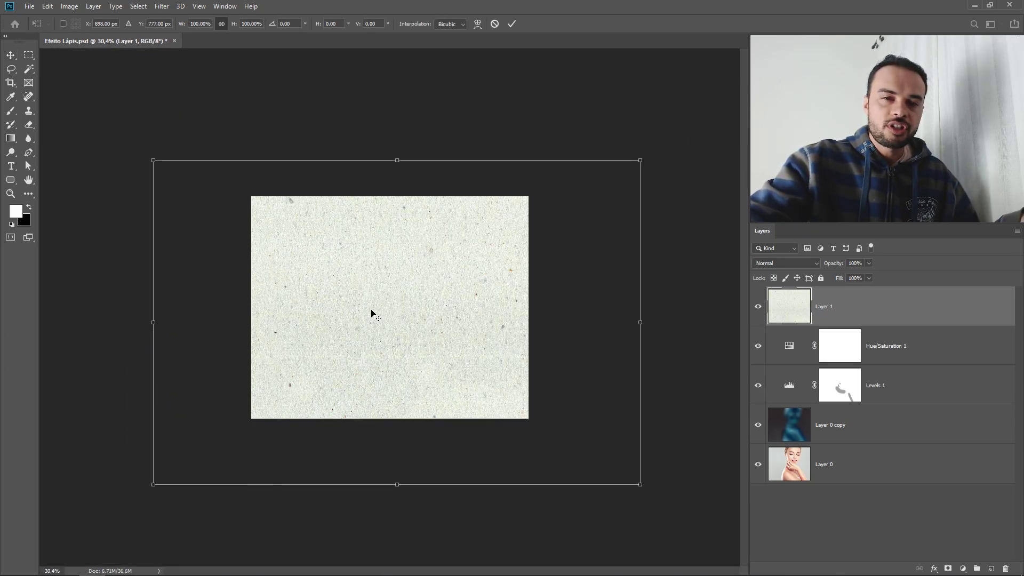
scroll(377, 310, "down", 1)
scroll(384, 301, "up", 2)
scroll(414, 318, "down", 1)
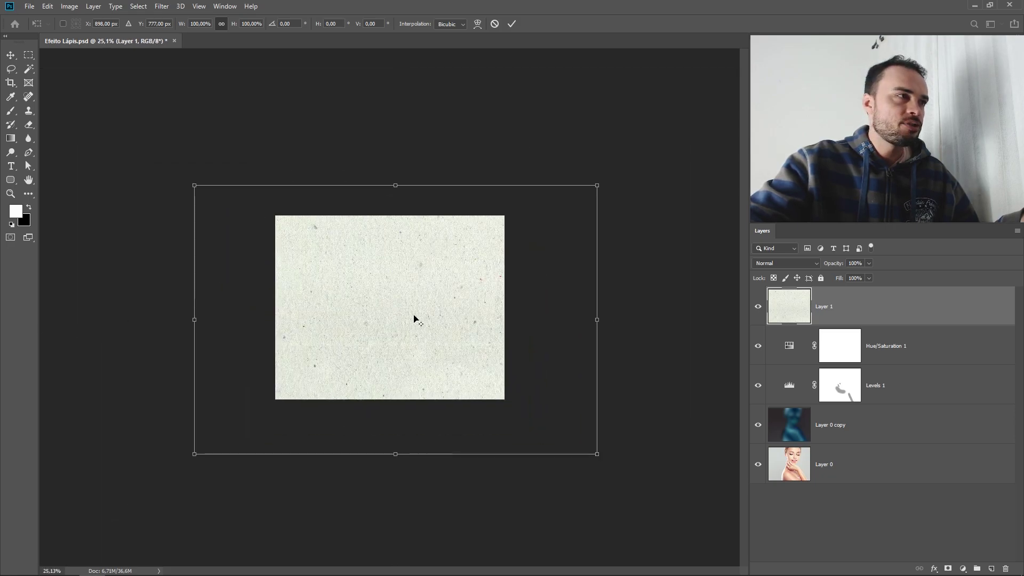
scroll(386, 327, "up", 1)
scroll(368, 331, "down", 1)
scroll(367, 333, "down", 2)
scroll(368, 333, "up", 2)
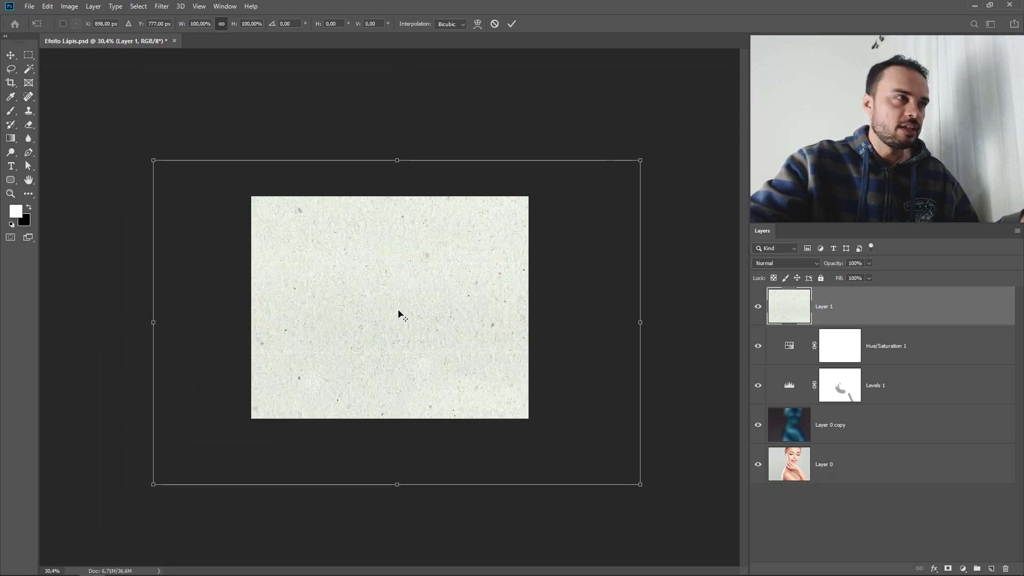
scroll(398, 313, "up", 1)
scroll(377, 305, "down", 1)
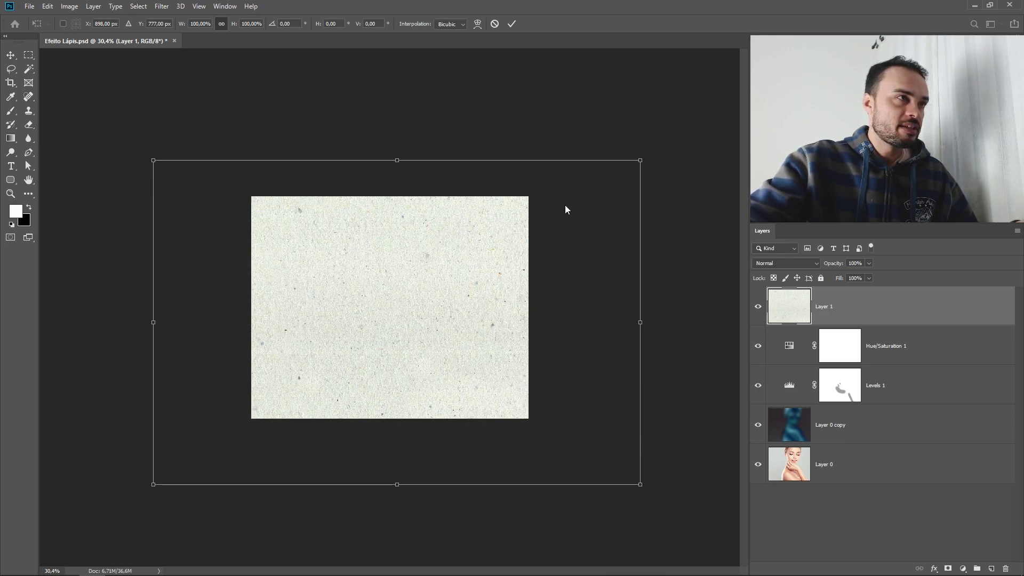
Step: Scale the paper texture to about 64% and reposition it to cover the whole canvas
mouse_move(638, 164)
left_mouse_down()
mouse_move(556, 203)
mouse_move(577, 185)
left_mouse_up()
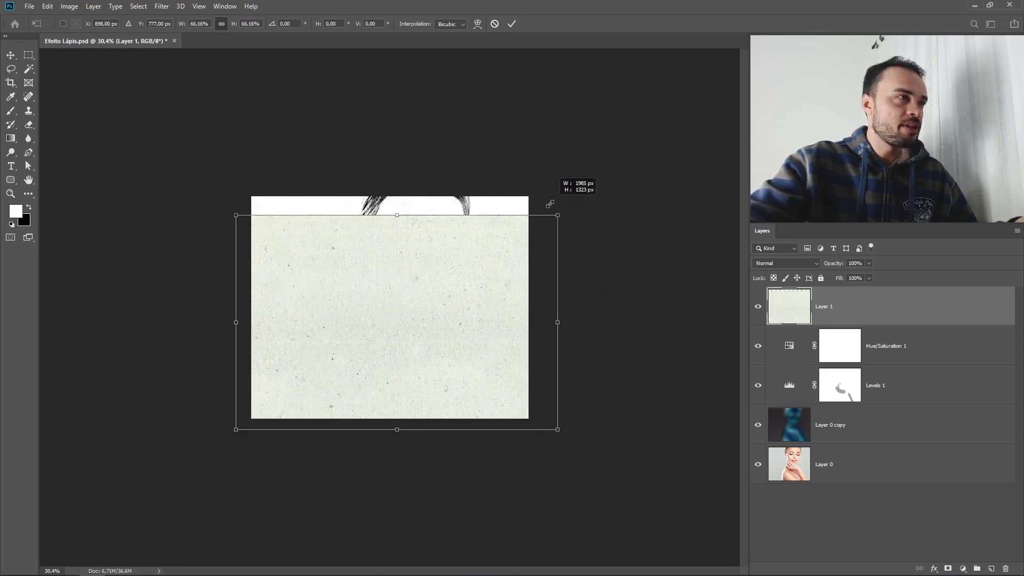
left_click_drag(577, 185, 553, 217)
scroll(456, 270, "up", 2)
left_click_drag(419, 281, 401, 252)
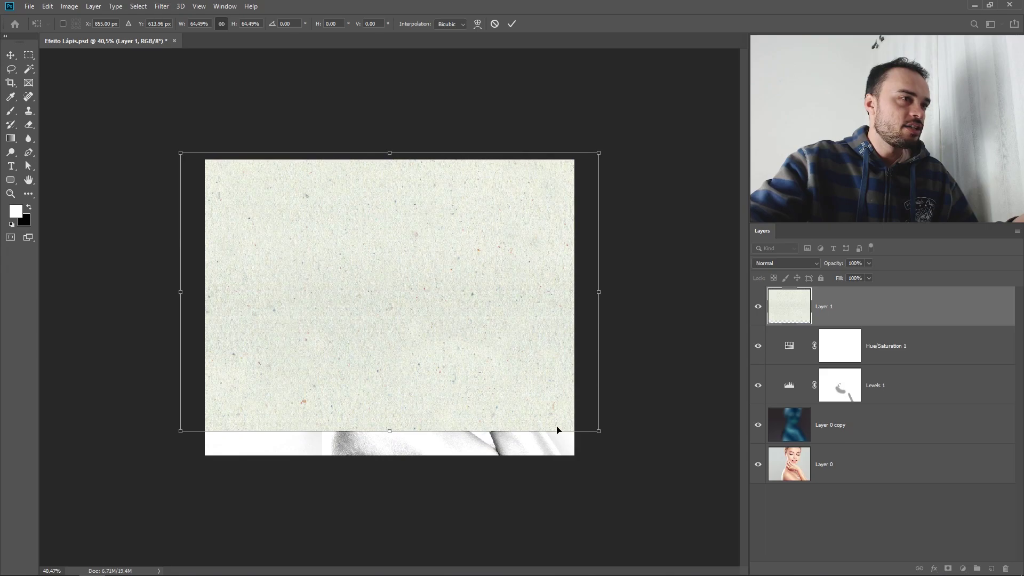
mouse_move(599, 432)
left_mouse_down()
mouse_move(647, 446)
mouse_move(642, 453)
left_mouse_up()
Step: Commit the transform and set Layer 1 to Multiply blending at 50% opacity
key("Return")
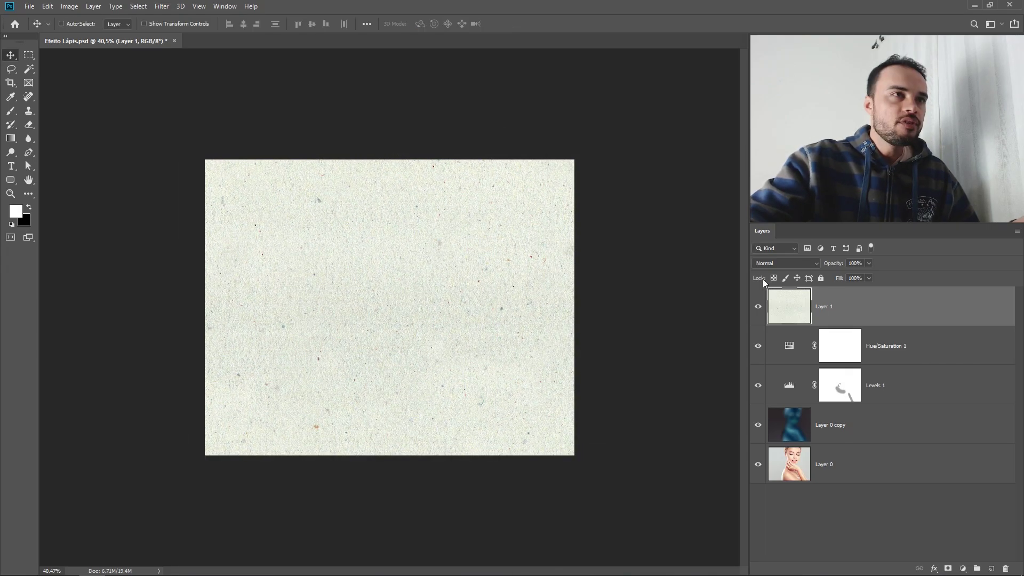
left_click(784, 268)
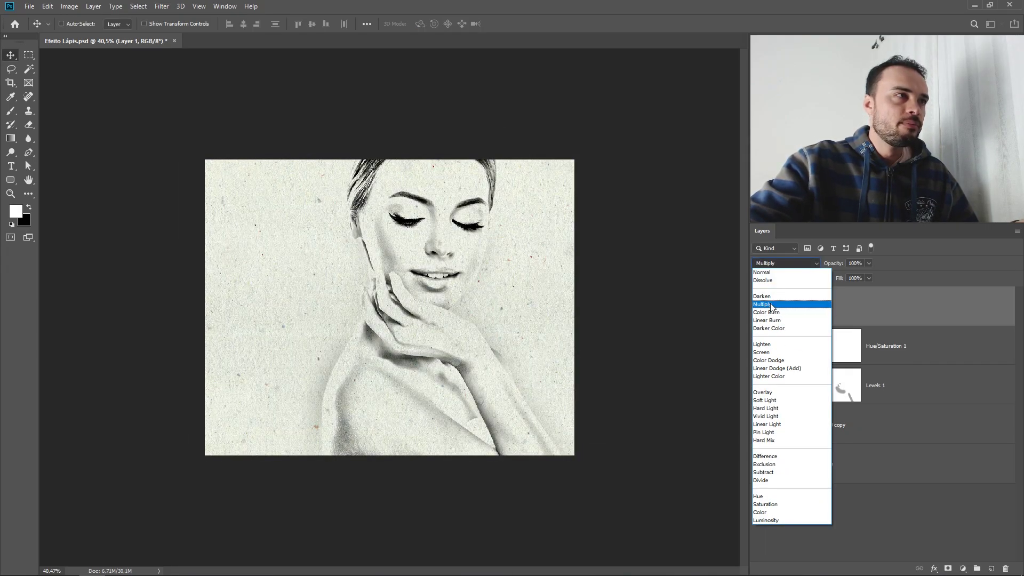
left_click(775, 299)
scroll(384, 317, "up", 5)
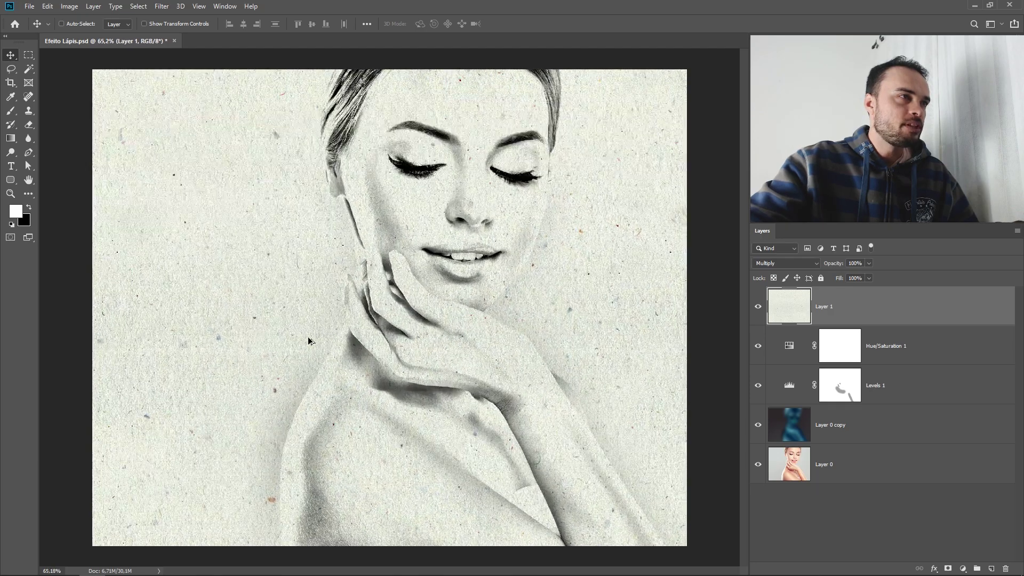
scroll(303, 329, "down", 1)
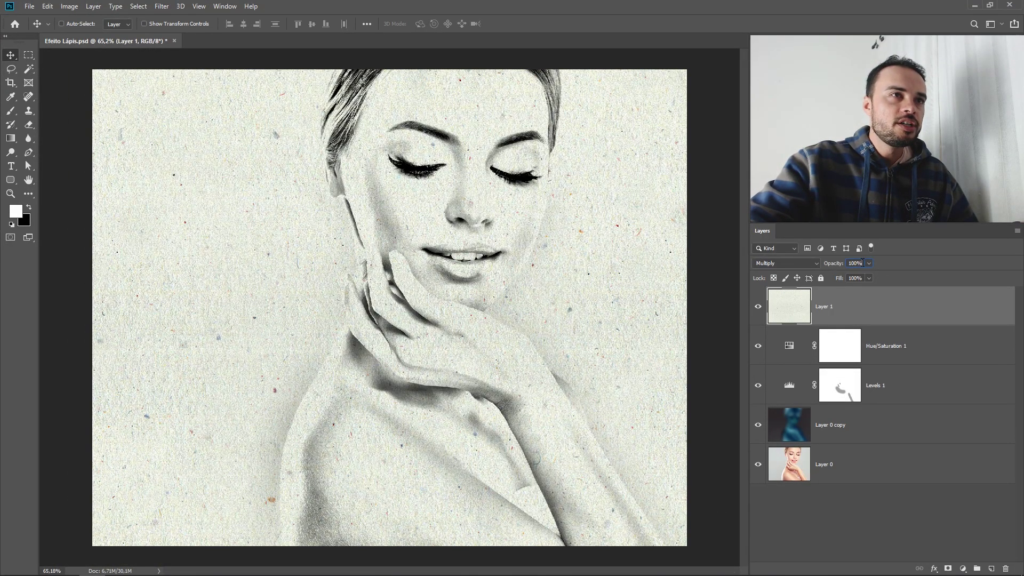
left_click(862, 262)
type("50")
key("Return")
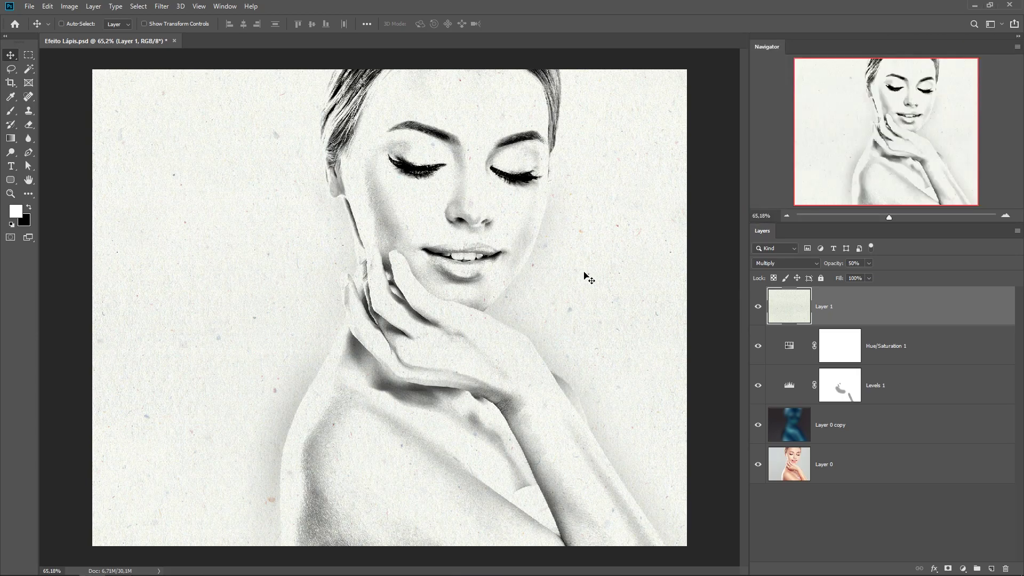
Step: Hide the panels and show the sketch full screen on a black background
key("Tab")
key("f")
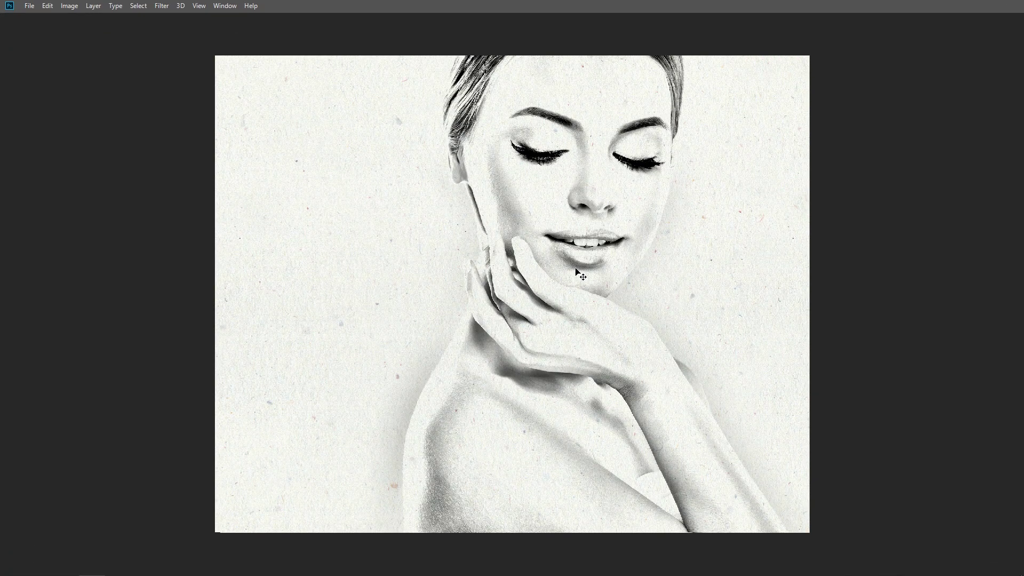
key("f")
scroll(561, 321, "up", 1)
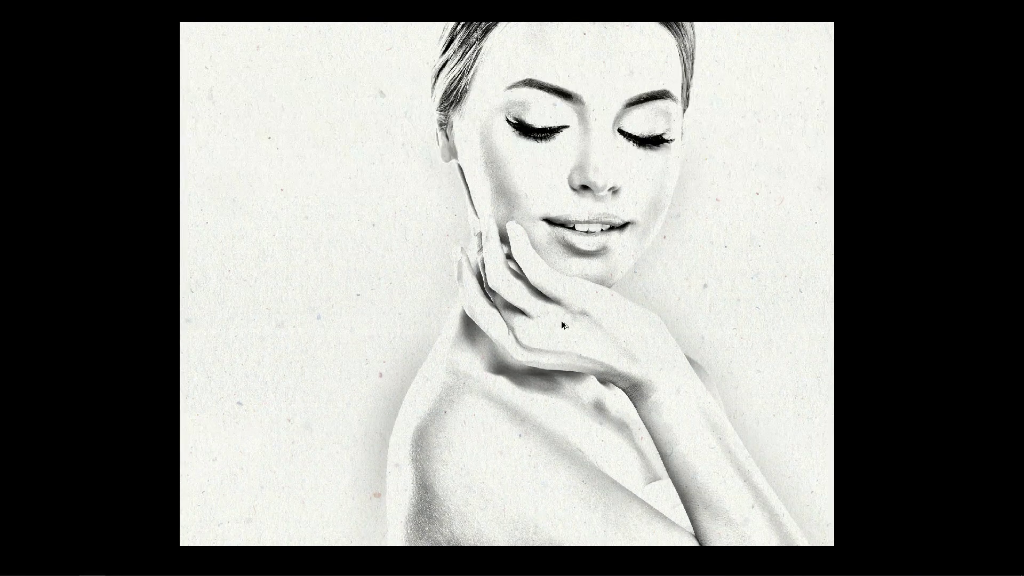
scroll(561, 320, "up", 1)
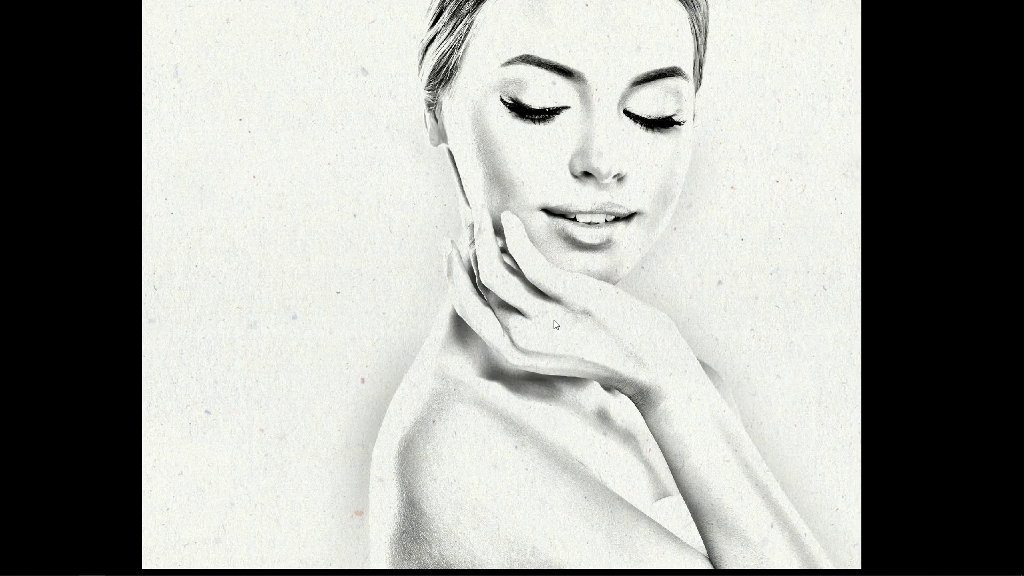
scroll(599, 299, "down", 3)
scroll(600, 297, "up", 2)
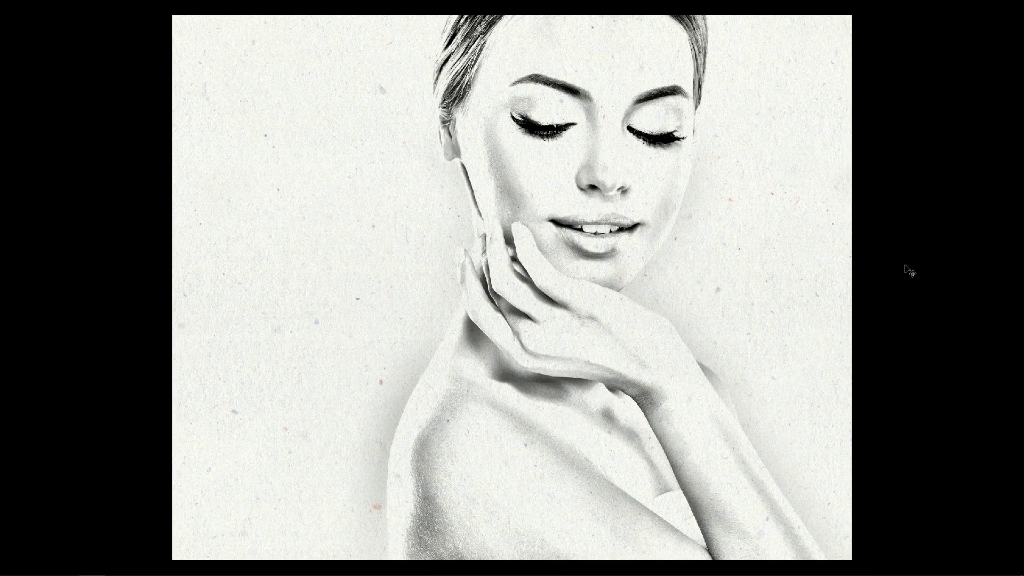
Step: Float the Layers panel and toggle between Layer 0's original colour photo and the finished sketch
key("F7")
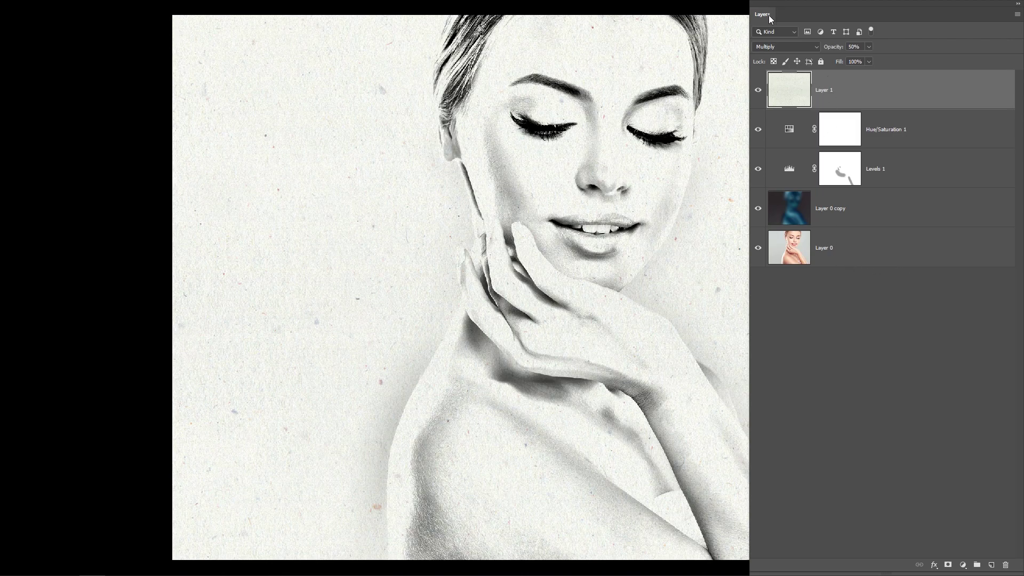
mouse_move(769, 18)
left_mouse_down()
mouse_move(854, 99)
mouse_move(937, 52)
mouse_move(912, 35)
left_mouse_up()
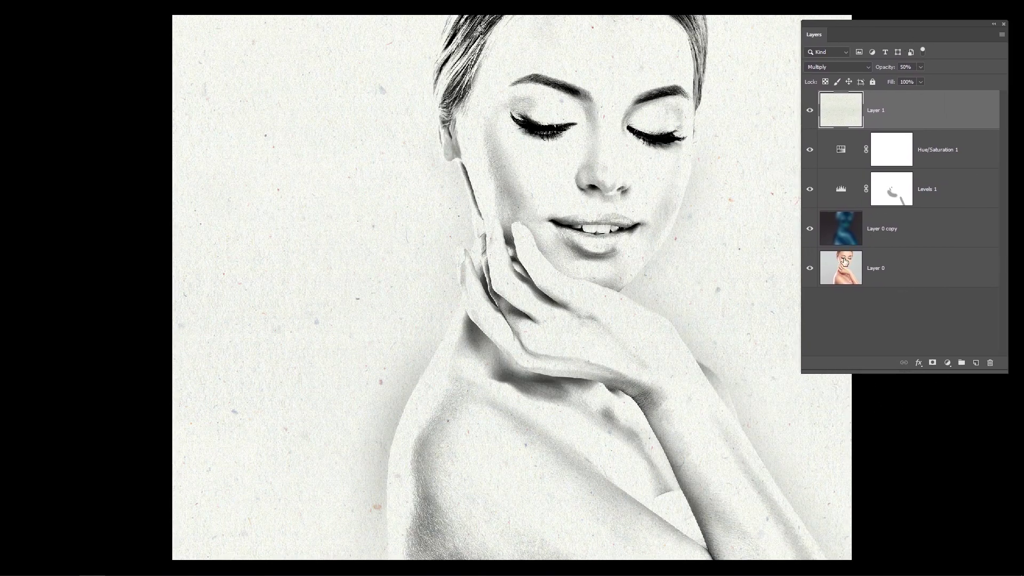
left_click(809, 269, "alt")
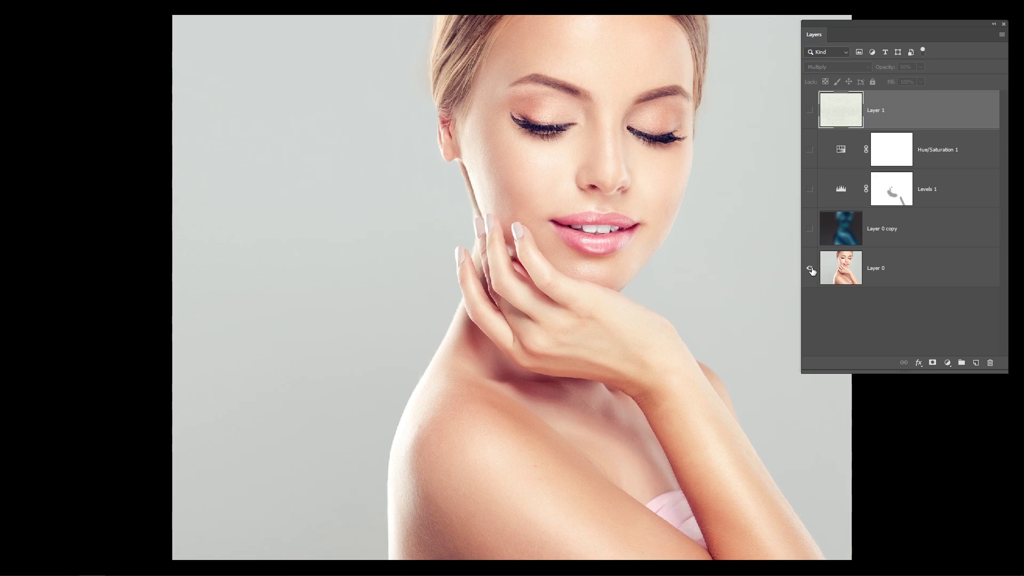
left_click(810, 271, "alt")
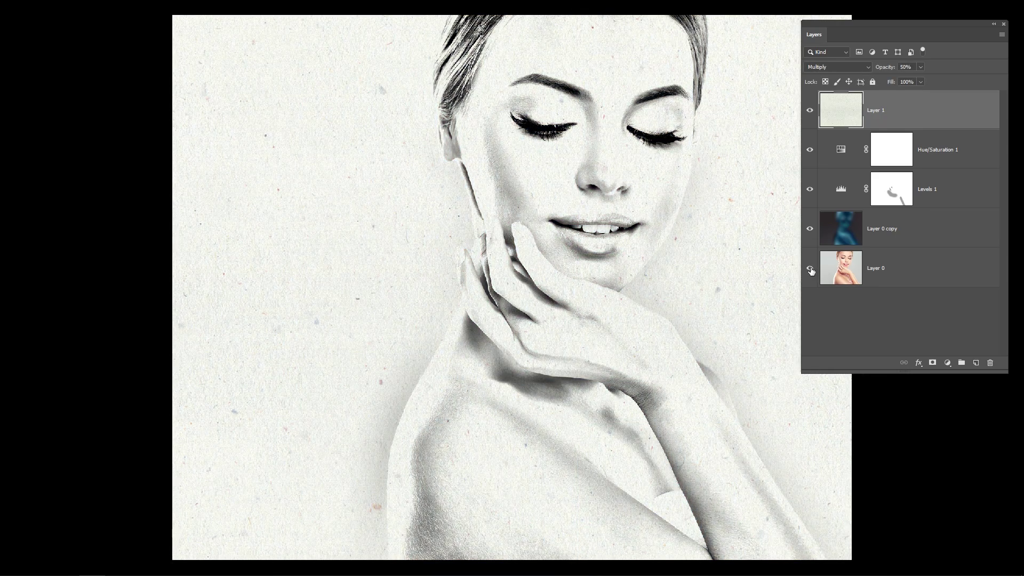
left_click(810, 270, "alt")
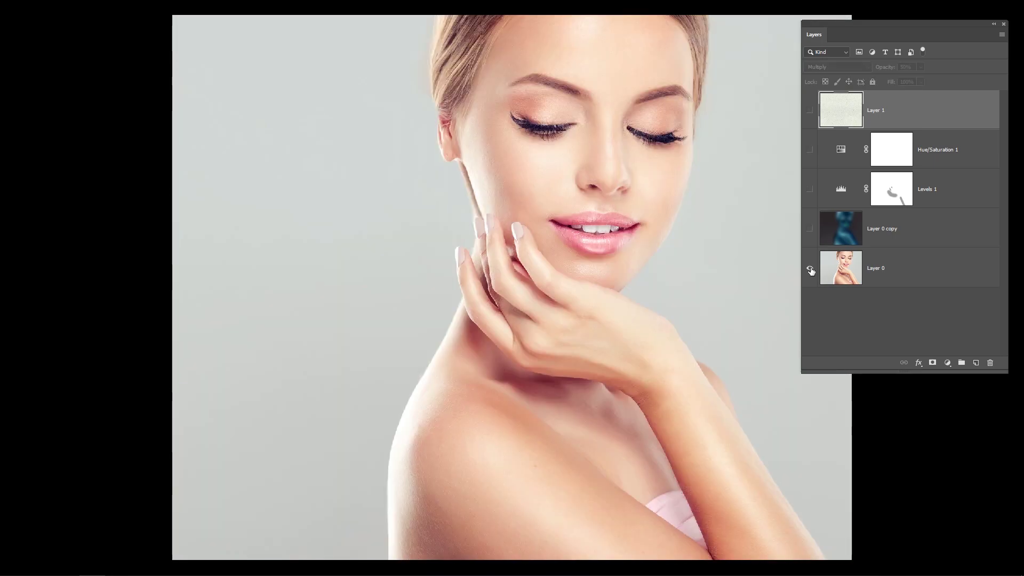
left_click(811, 270, "alt")
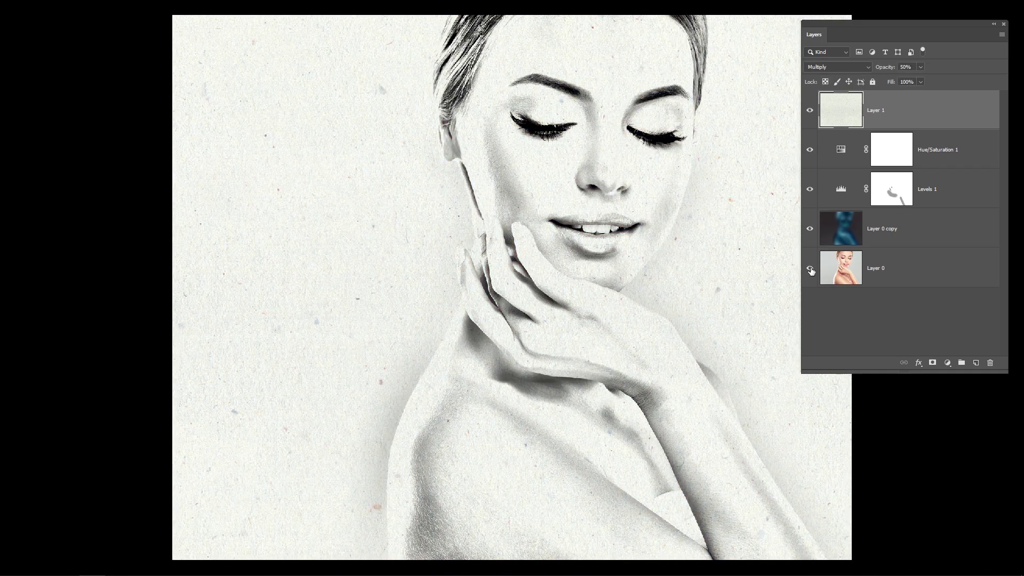